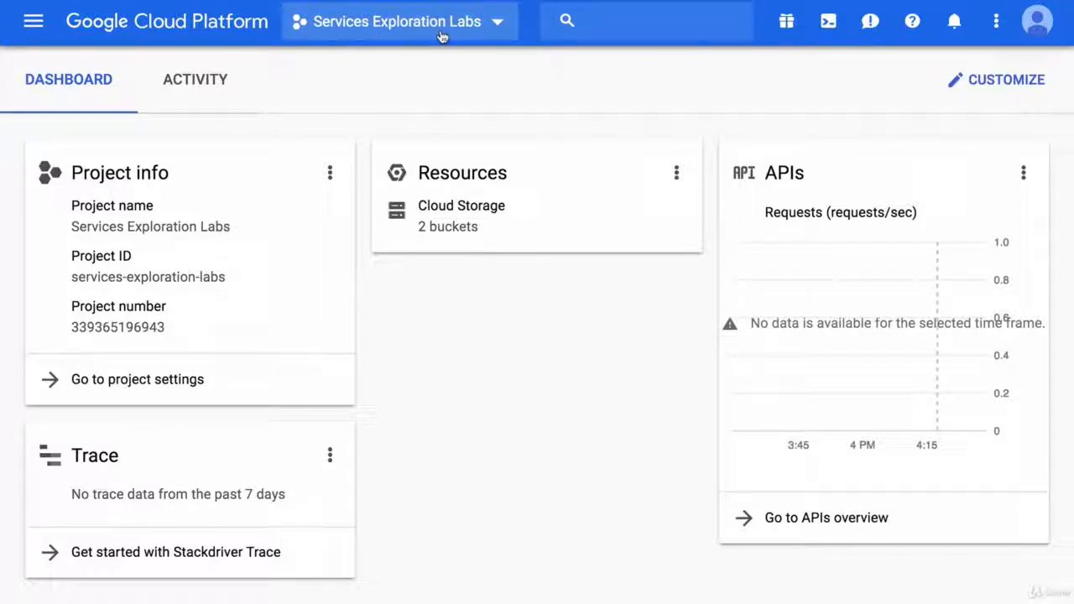
Step: Pin Compute Engine to the top of the product navigation and open its VM instances page
{"action": "left_click", "coordinate": [33, 21]}
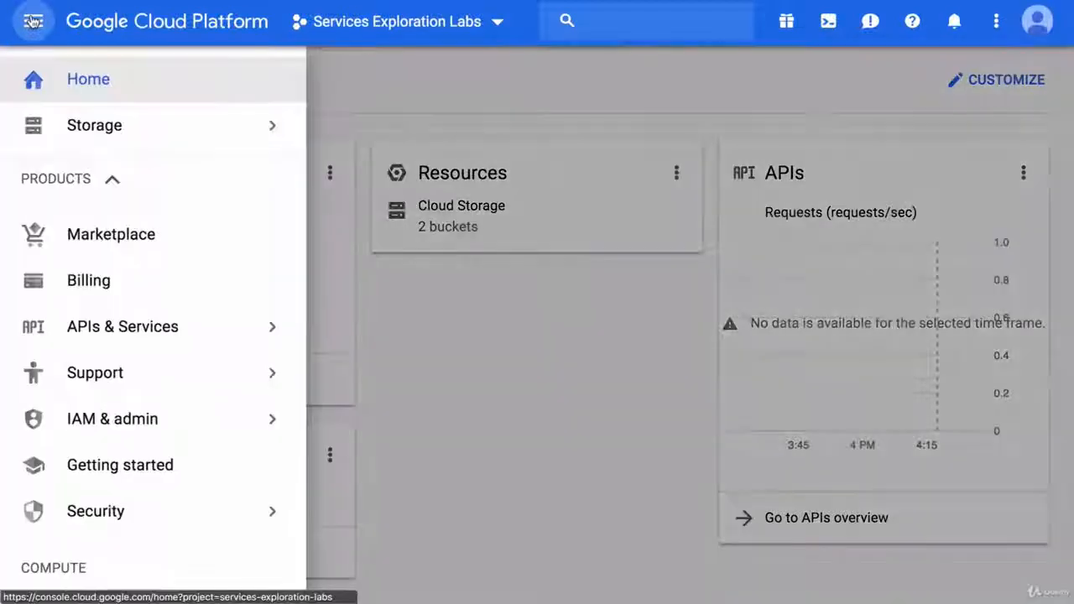
{"action": "scroll", "coordinate": [120, 309], "scroll_direction": "down", "scroll_amount": 3}
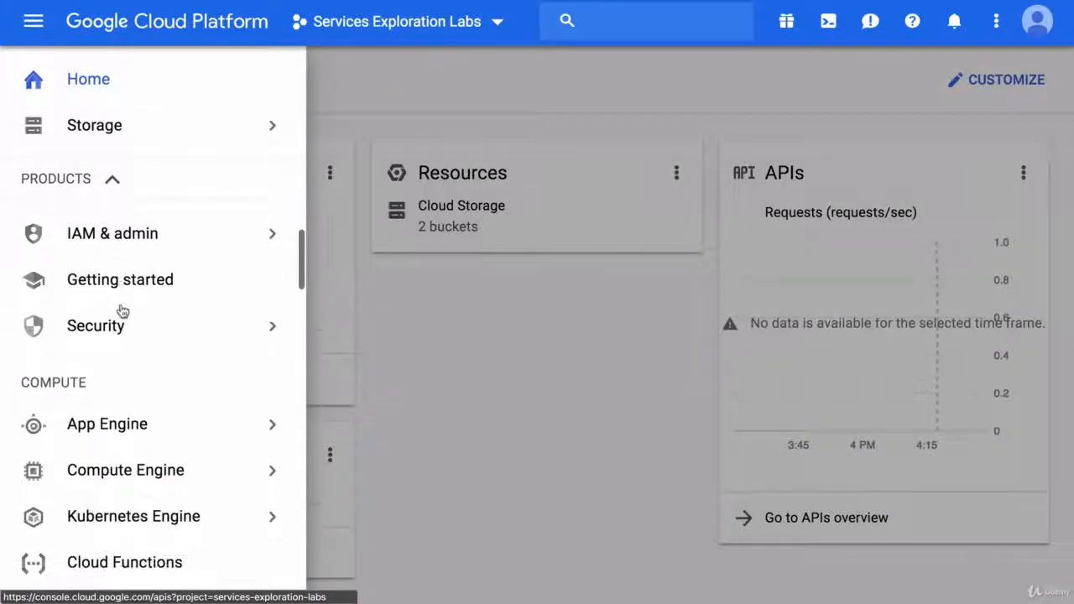
{"action": "mouse_move", "coordinate": [131, 472]}
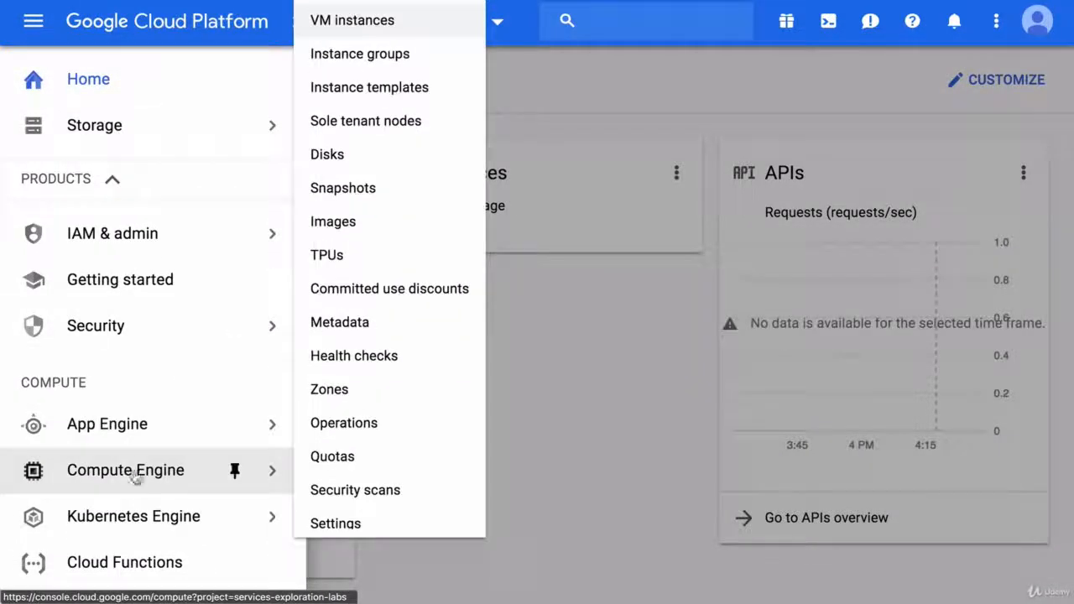
{"action": "left_click", "coordinate": [234, 474]}
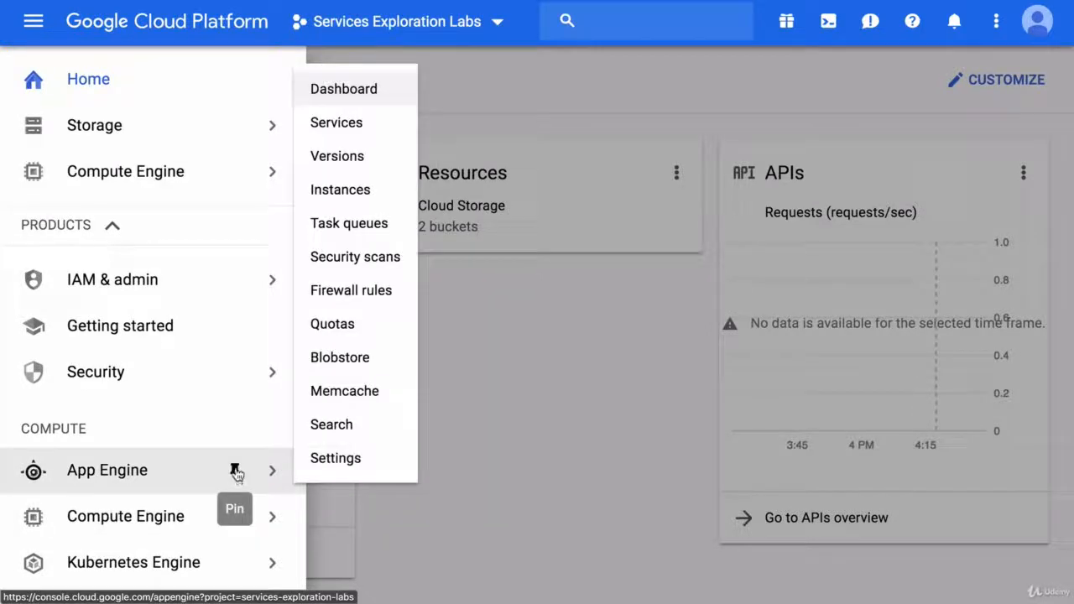
{"action": "scroll", "coordinate": [229, 326], "scroll_direction": "up", "scroll_amount": 2}
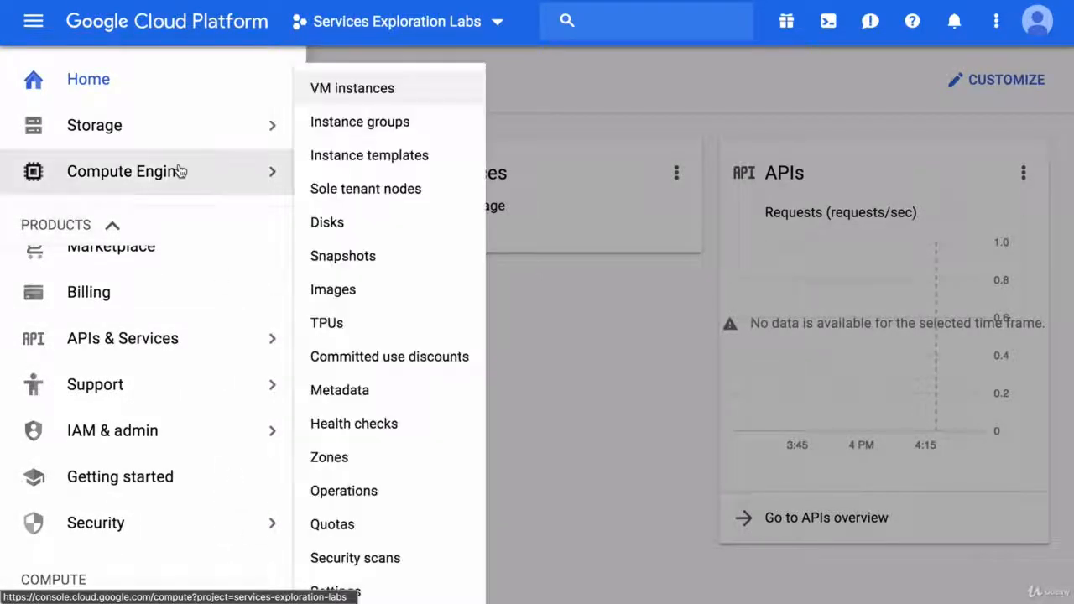
{"action": "left_click", "coordinate": [179, 172]}
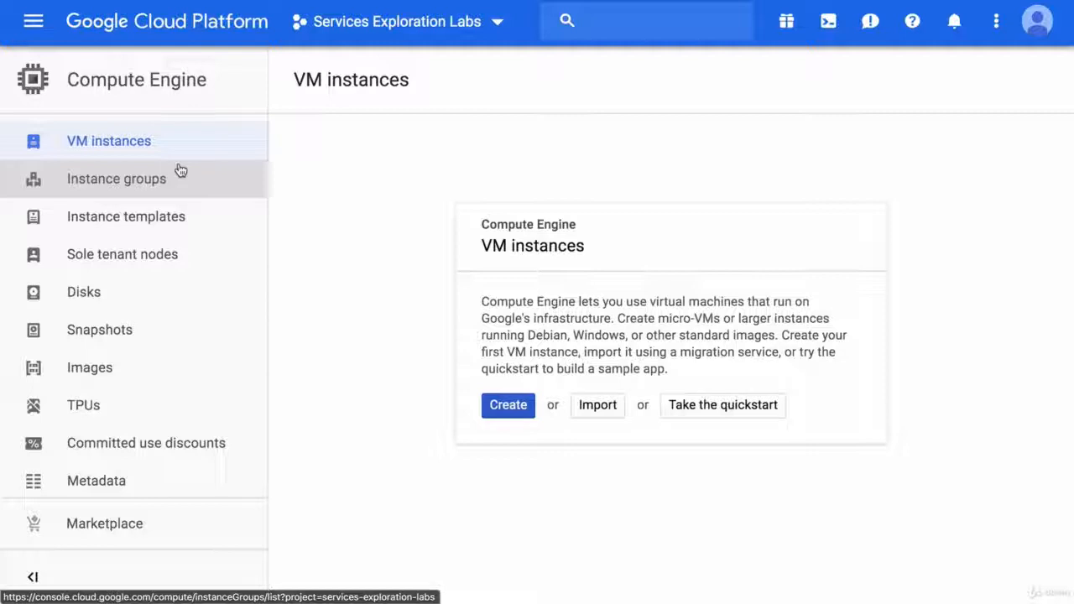
Step: Review the Compute Engine settings, the project metadata page and the project-wide SSH keys
{"action": "scroll", "coordinate": [175, 283], "scroll_direction": "down", "scroll_amount": 3}
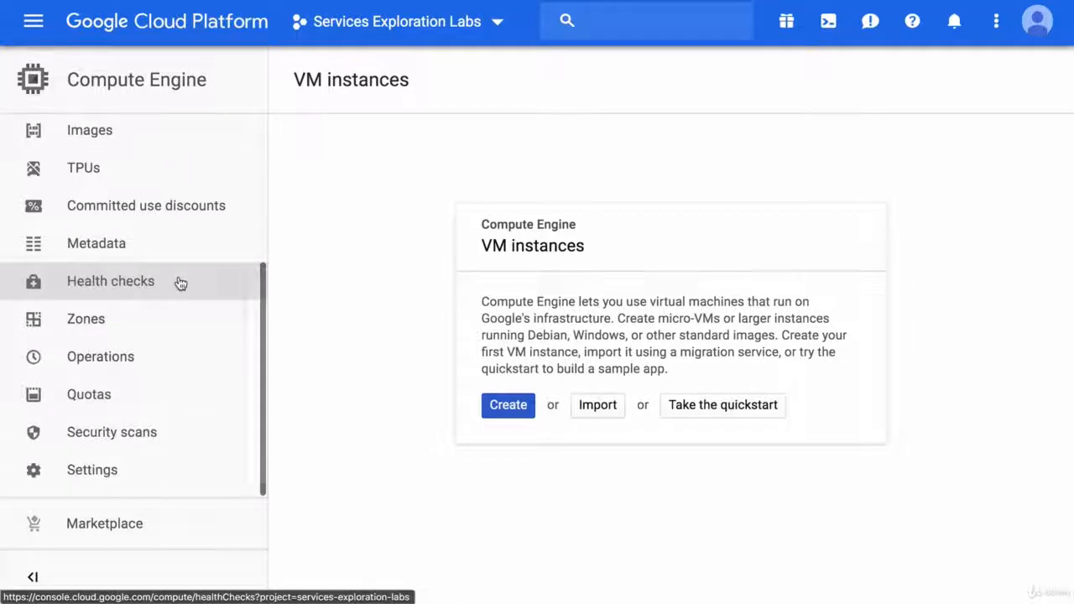
{"action": "left_click", "coordinate": [129, 469]}
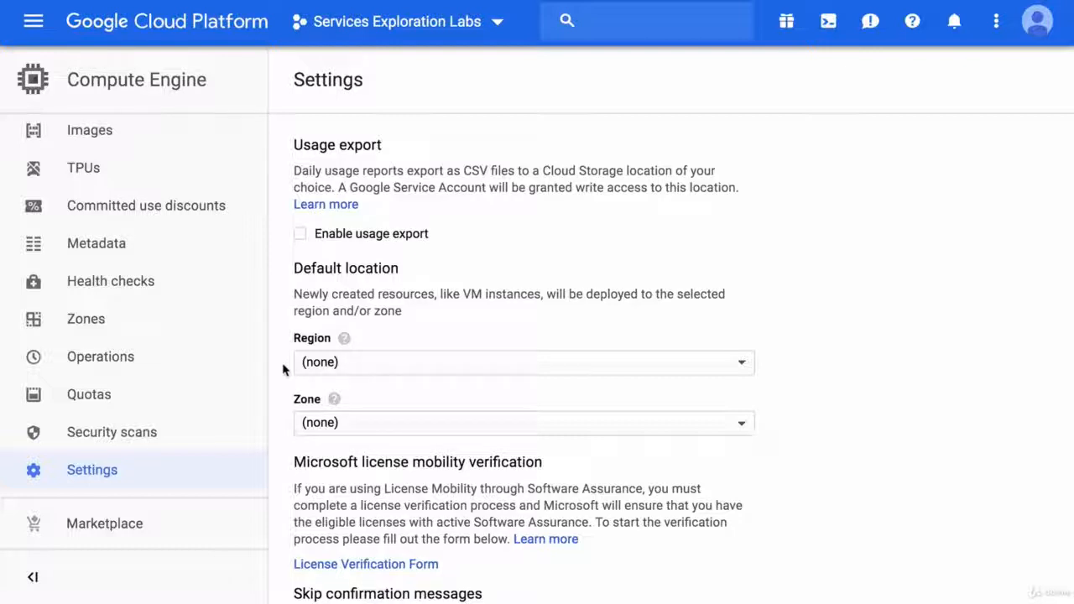
{"action": "left_click", "coordinate": [125, 243]}
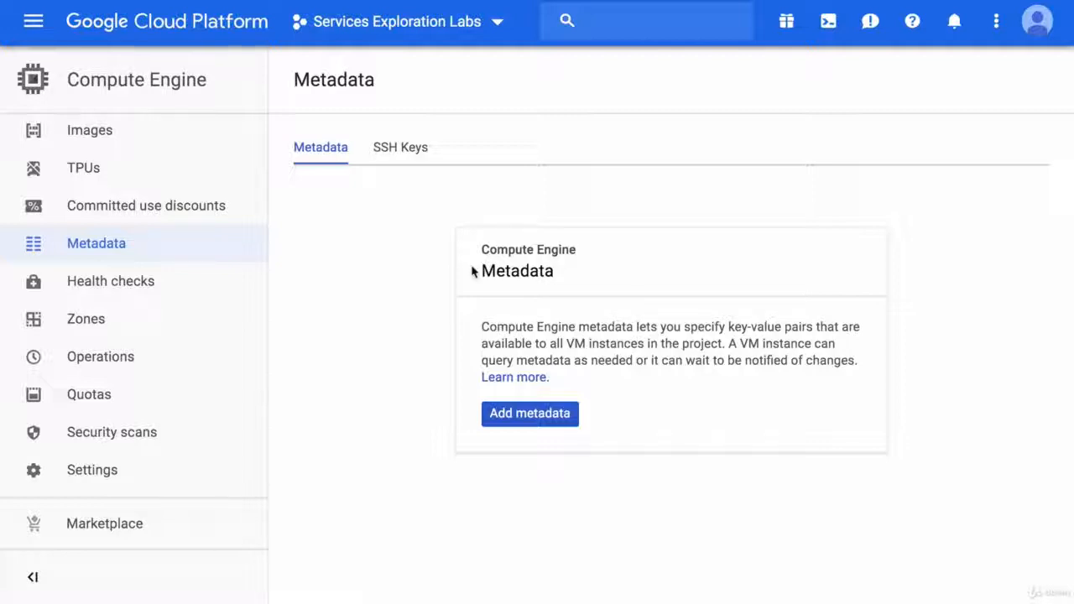
{"action": "left_click", "coordinate": [399, 150]}
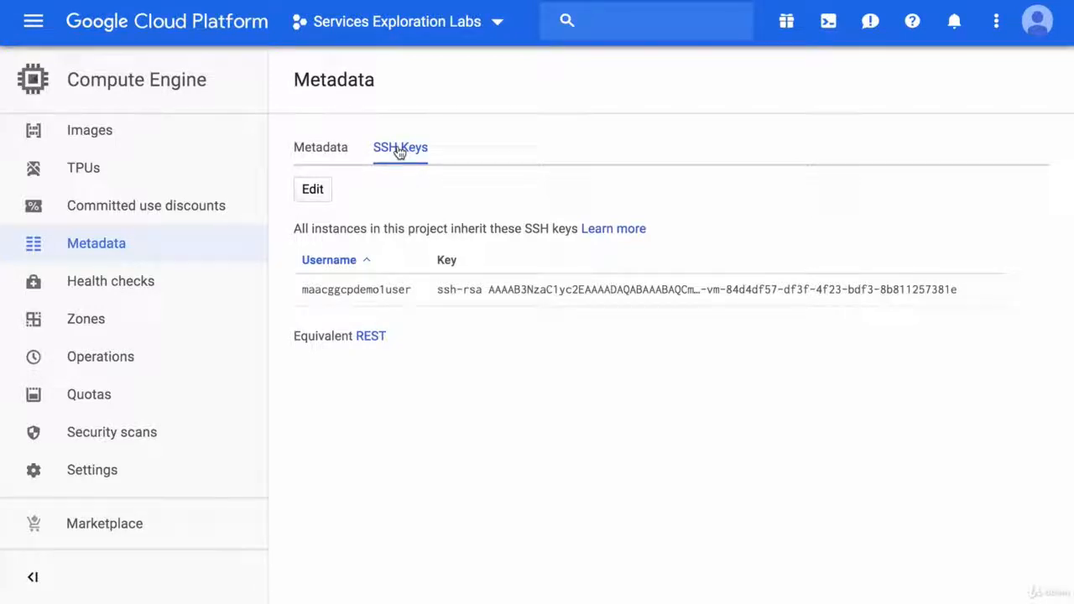
Step: Start creating a new VM instance and name it myveryhappyvm
{"action": "scroll", "coordinate": [187, 196], "scroll_direction": "up", "scroll_amount": 3}
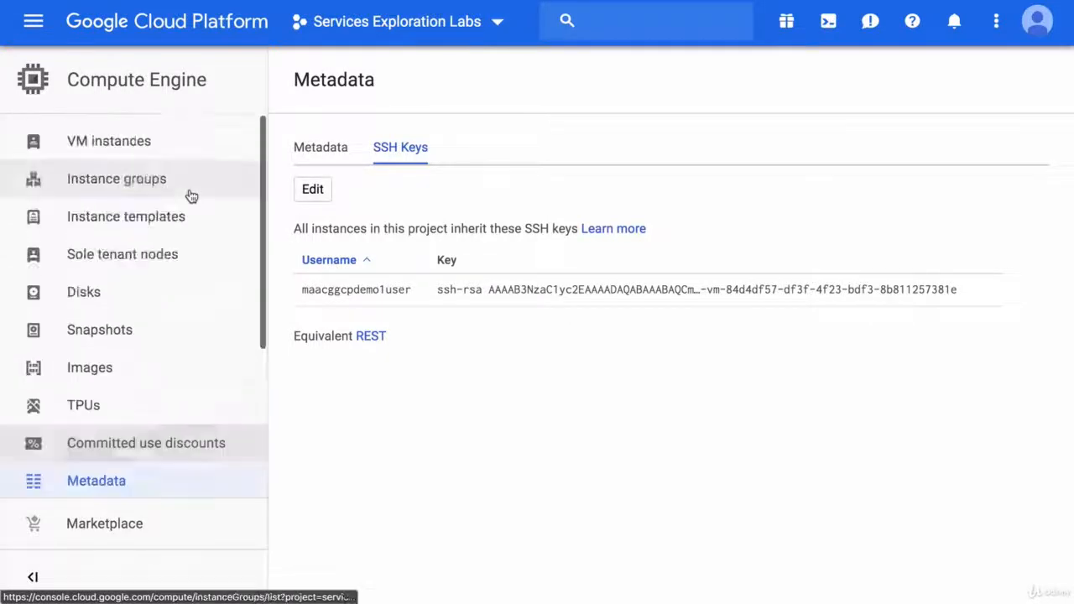
{"action": "left_click", "coordinate": [113, 140]}
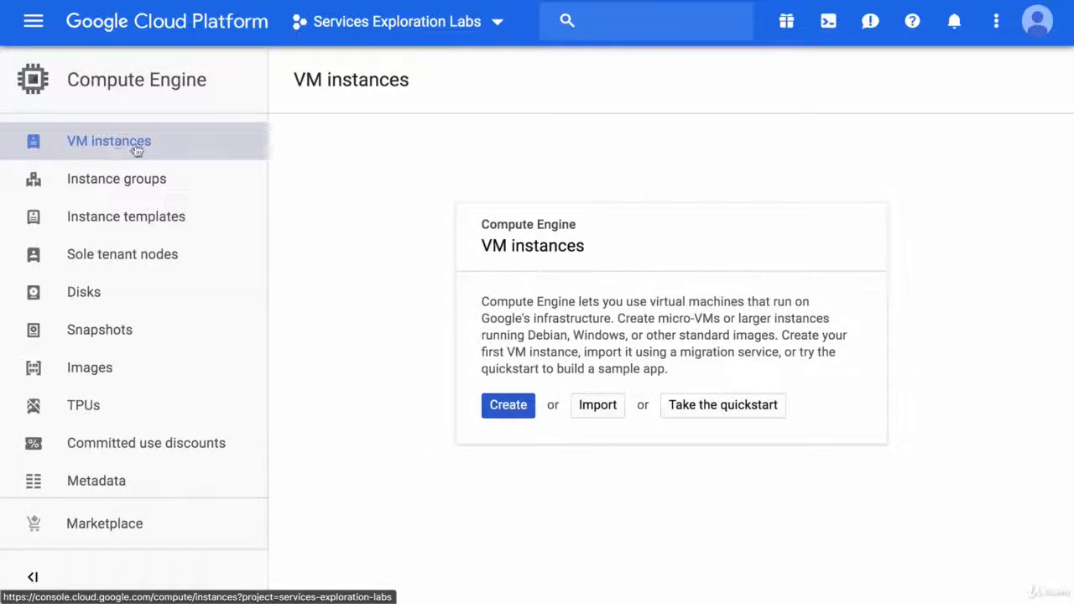
{"action": "left_click", "coordinate": [499, 406]}
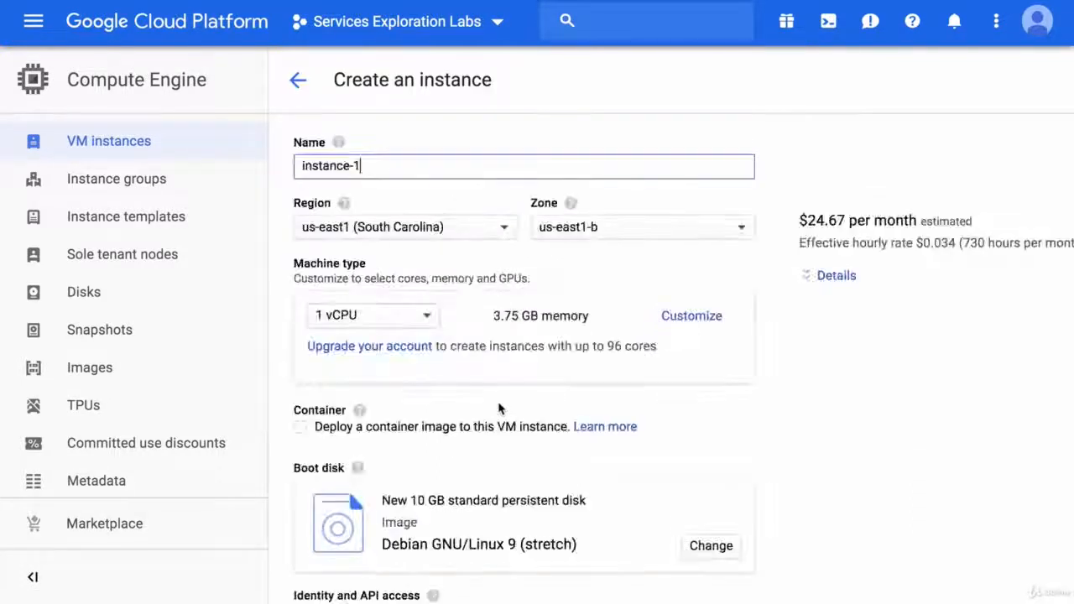
{"action": "triple_click", "coordinate": [380, 165]}
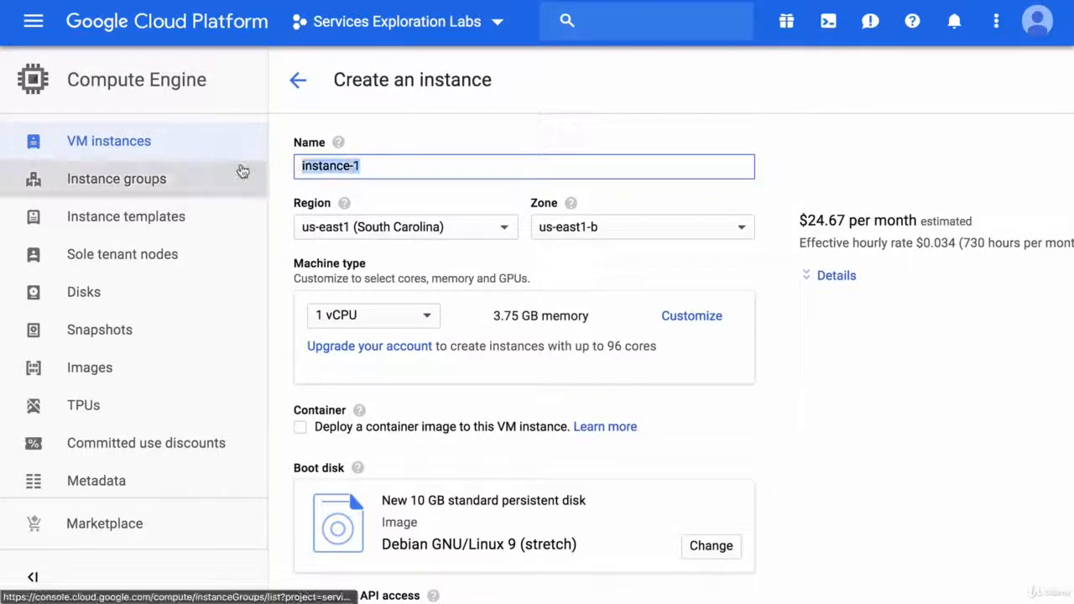
{"action": "type", "text": "my"}
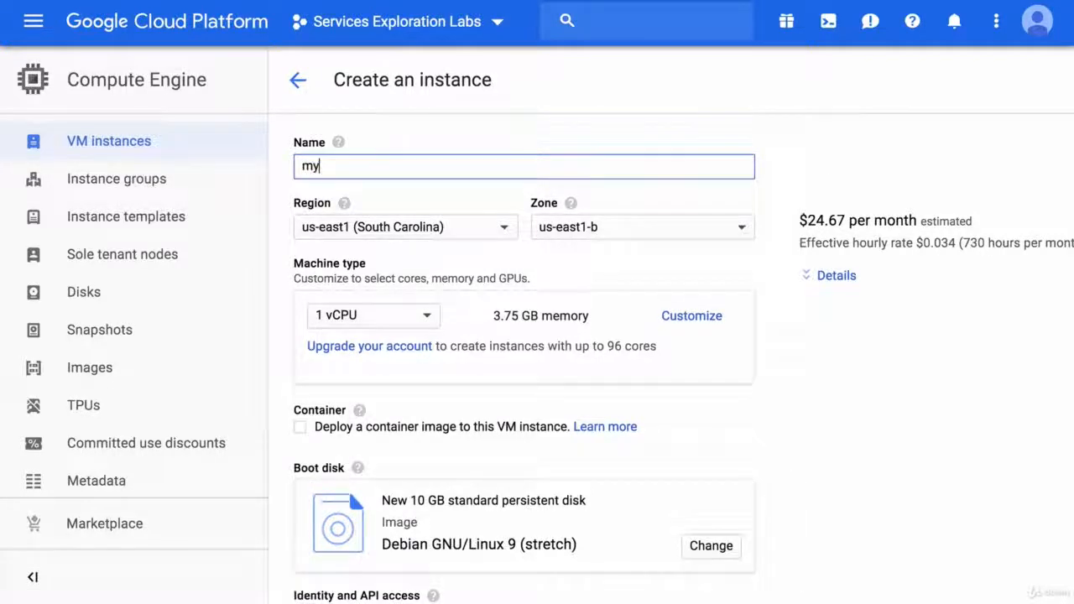
{"action": "type", "text": "veryhappyvm"}
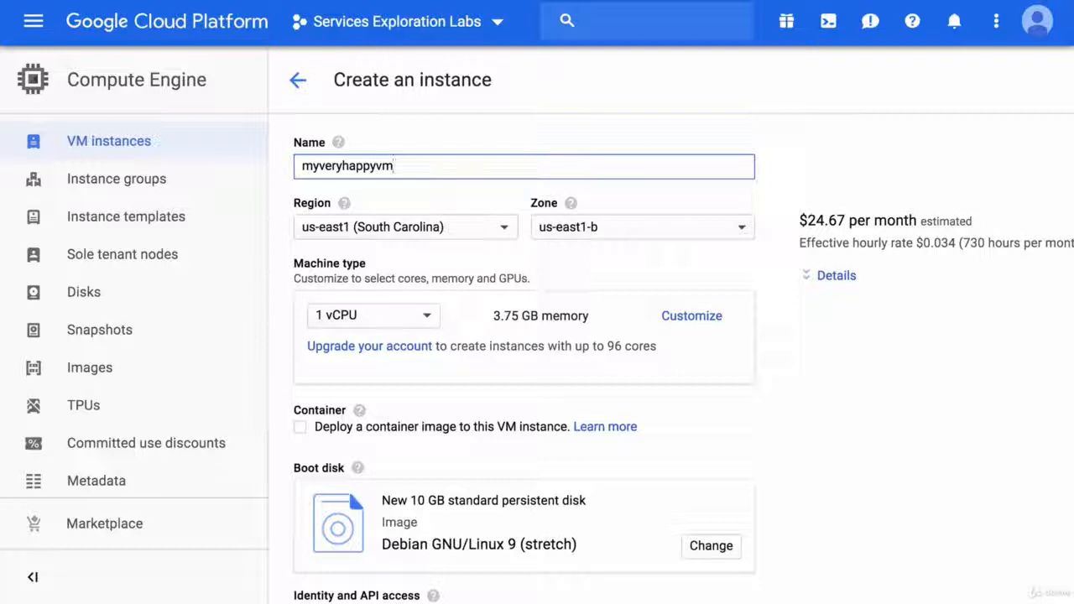
{"action": "left_click", "coordinate": [833, 184]}
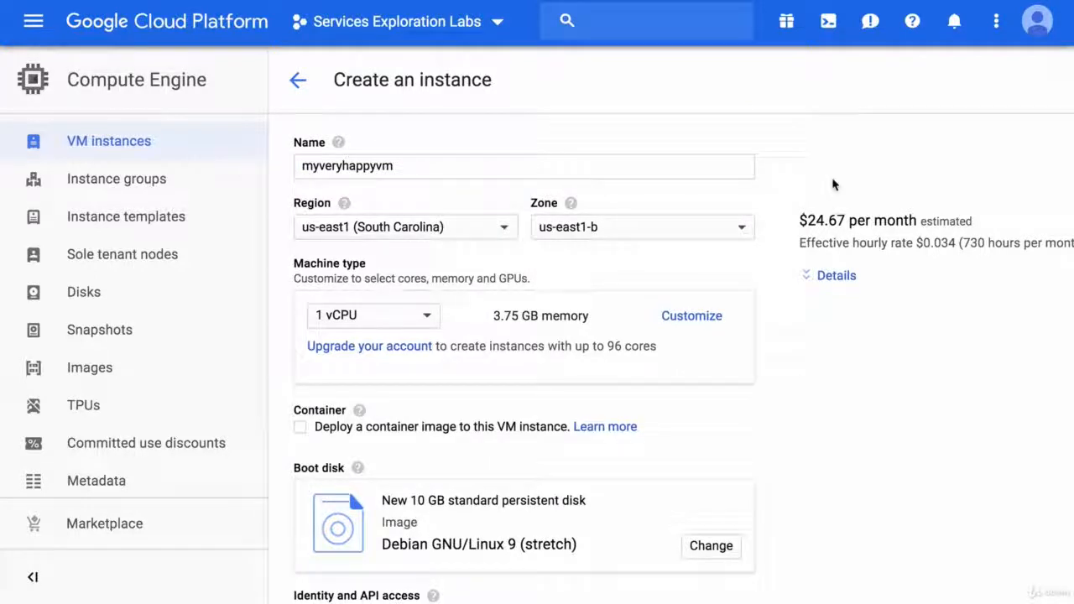
Step: Set the instance's region to us-central1 (Iowa) and its zone to us-central1-f, then check the estimated monthly cost
{"action": "left_click", "coordinate": [461, 224]}
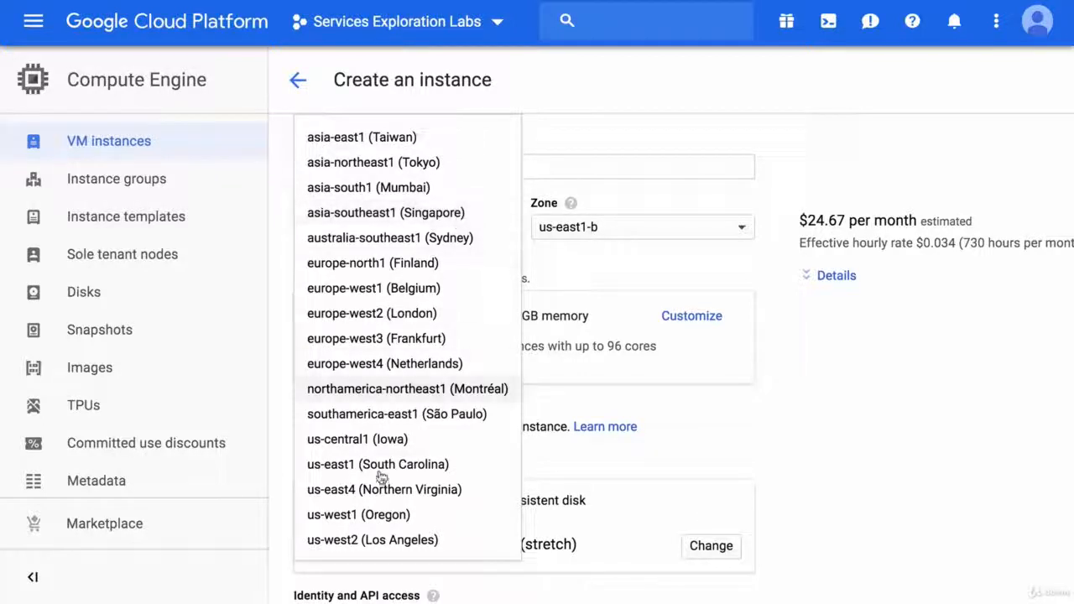
{"action": "left_click", "coordinate": [378, 439]}
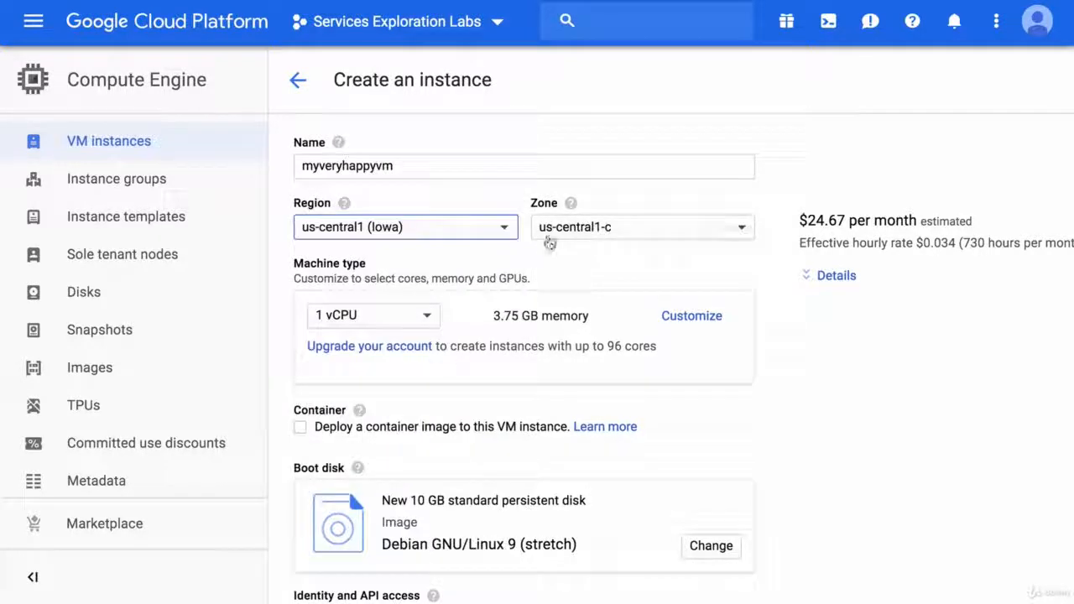
{"action": "left_click", "coordinate": [616, 228]}
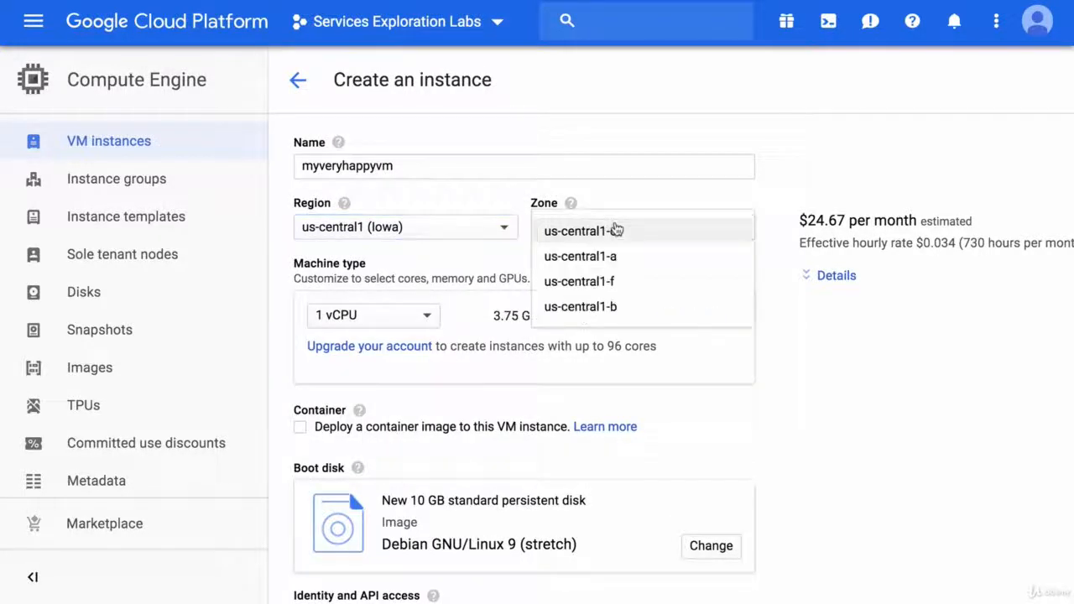
{"action": "left_click", "coordinate": [644, 282]}
{"action": "left_click_drag", "start_coordinate": [789, 190], "coordinate": [914, 266]}
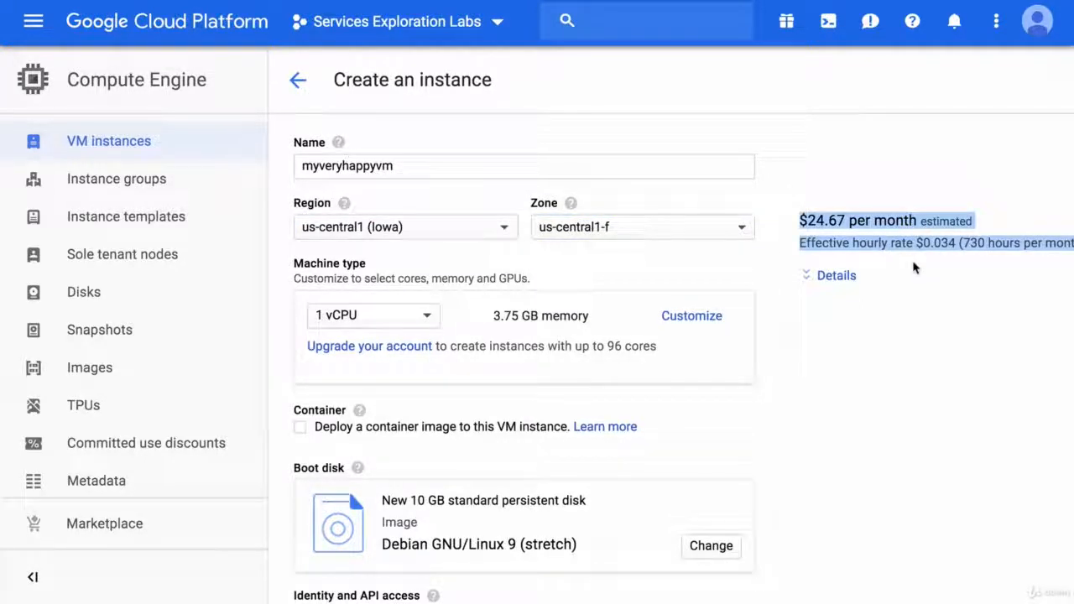
{"action": "left_click", "coordinate": [808, 186]}
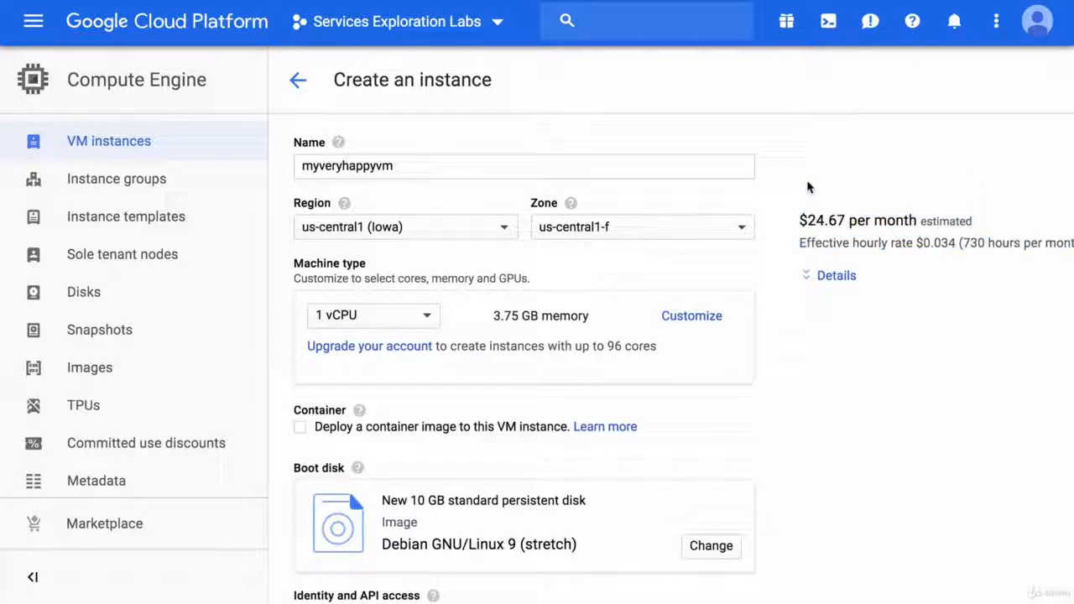
Step: Set the machine type to 2 vCPUs (n1-standard-2) and the region to asia-east1 (Taiwan) to compare the estimated cost
{"action": "left_click", "coordinate": [393, 323]}
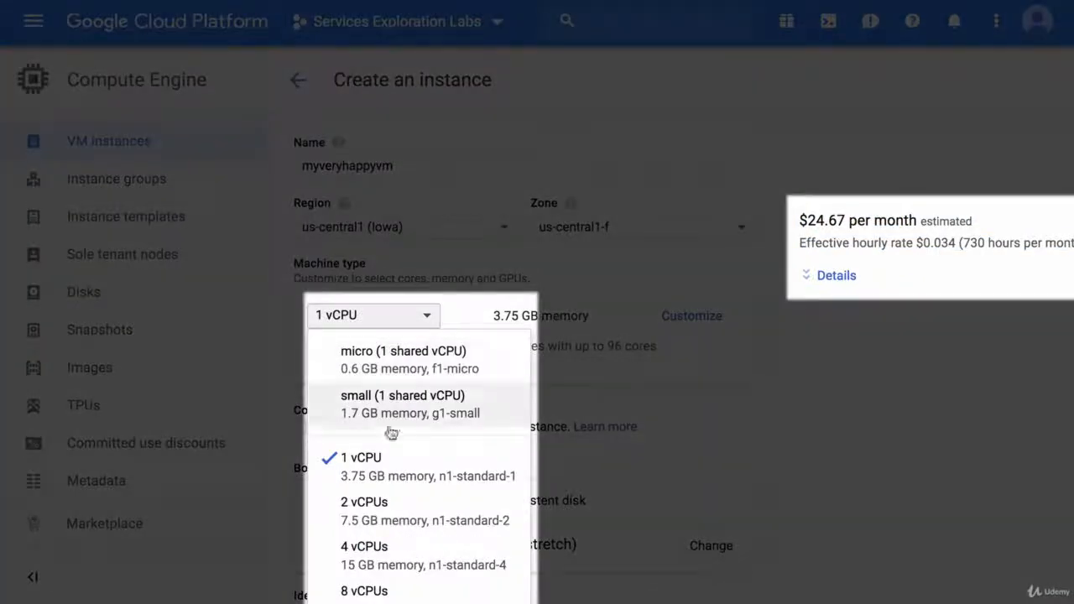
{"action": "left_click", "coordinate": [380, 505]}
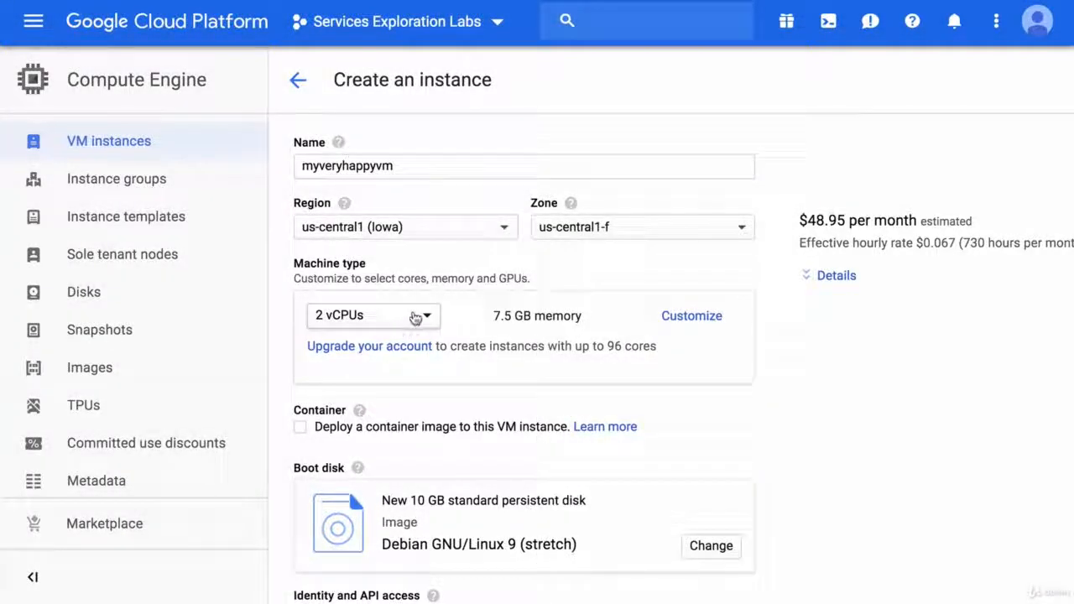
{"action": "left_click", "coordinate": [491, 233]}
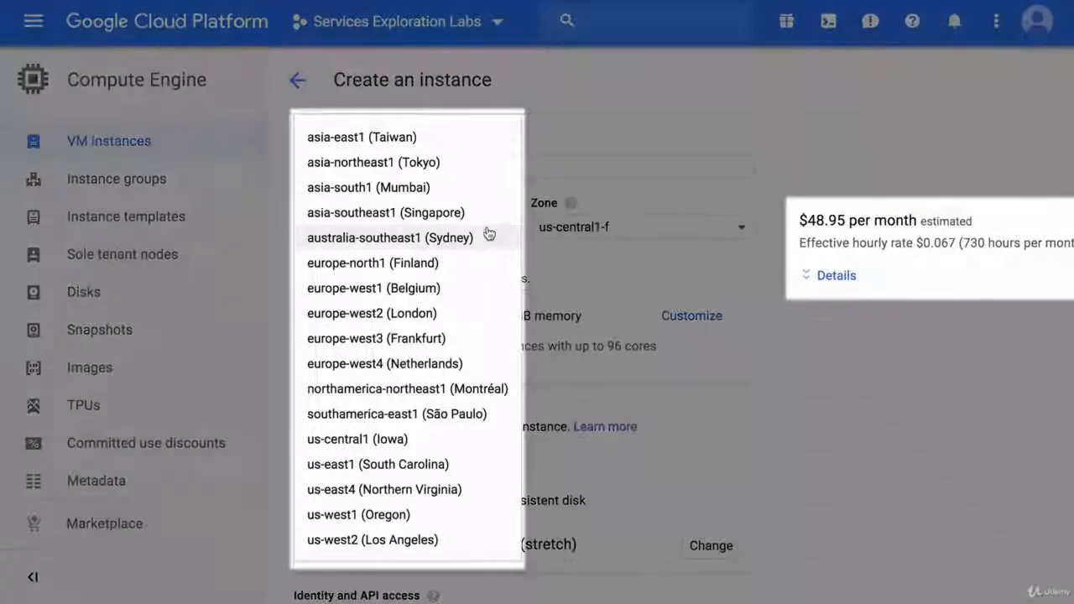
{"action": "left_click", "coordinate": [434, 139]}
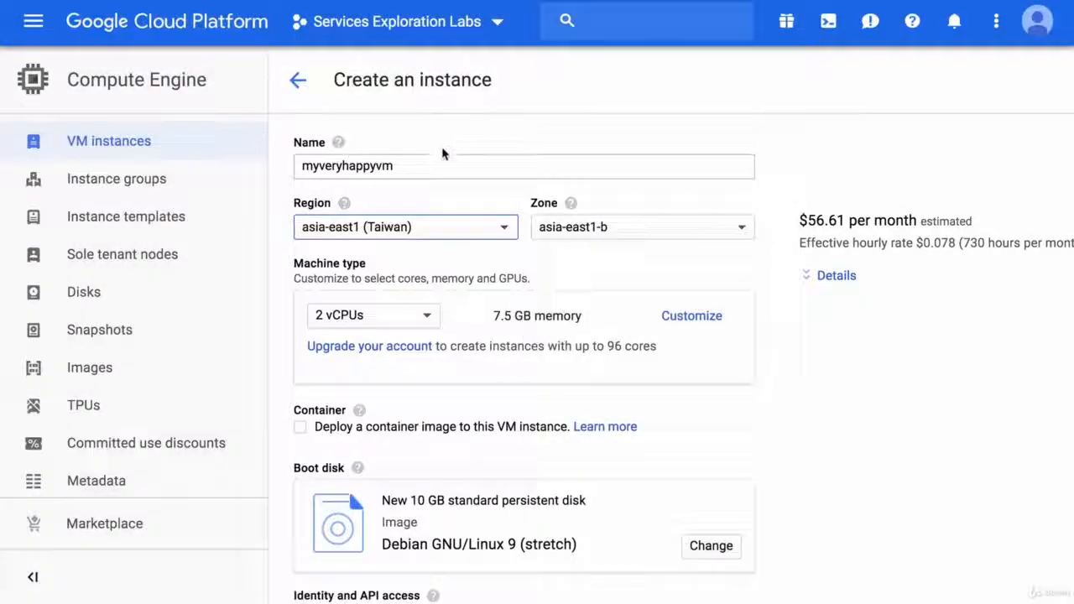
Step: Return the instance's region to us-central1 (Iowa) and its zone to us-central1-f
{"action": "left_click", "coordinate": [467, 228]}
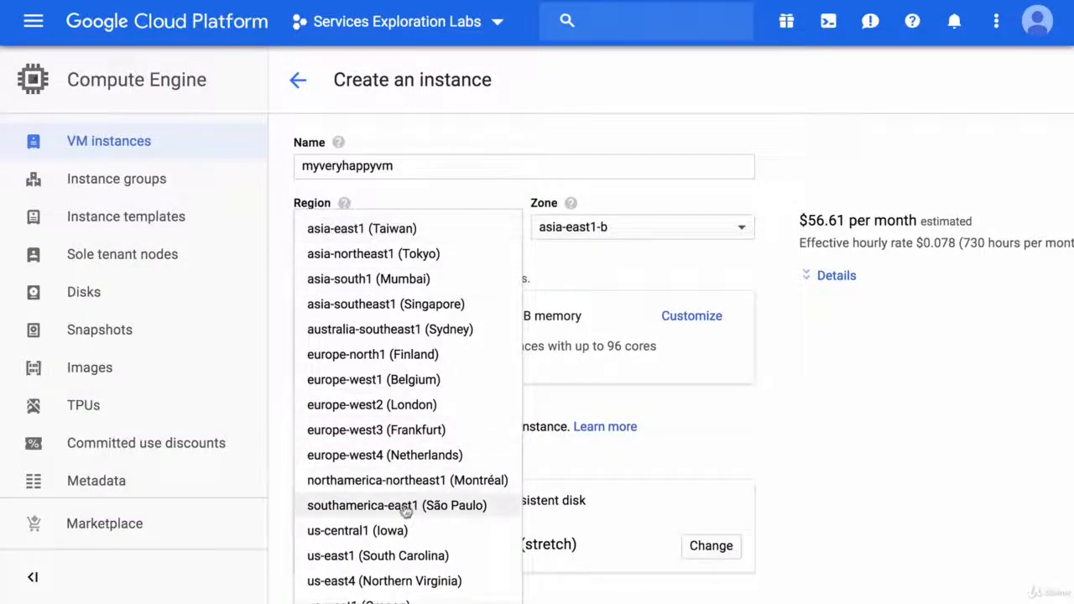
{"action": "left_click", "coordinate": [396, 531]}
{"action": "left_click", "coordinate": [610, 231]}
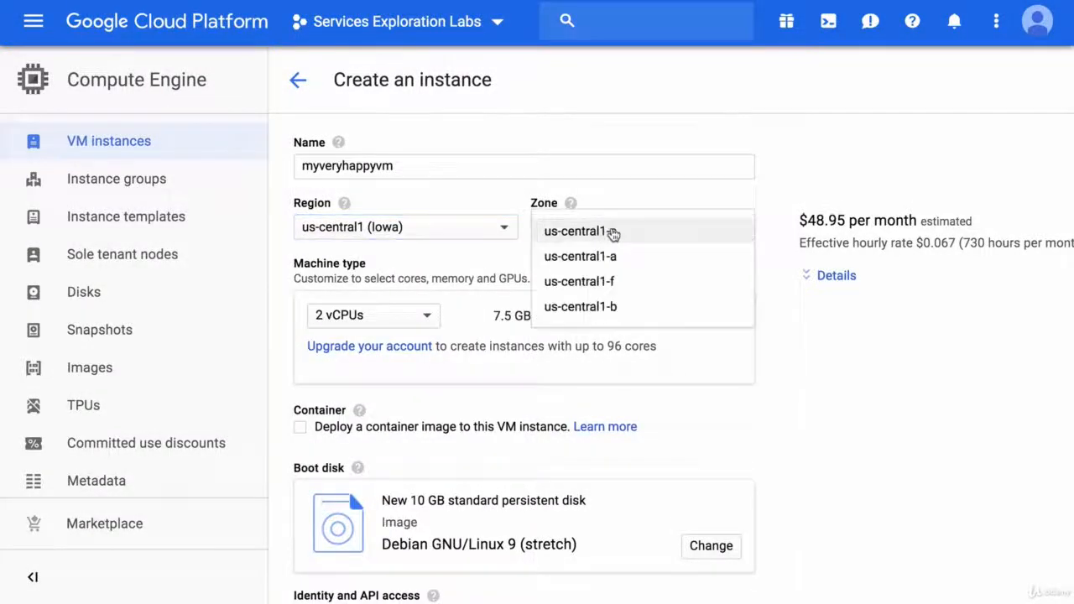
{"action": "left_click", "coordinate": [599, 278]}
Step: Set the machine type to micro (1 shared vCPU, f1-micro) and read the full cost estimate
{"action": "left_click", "coordinate": [403, 316]}
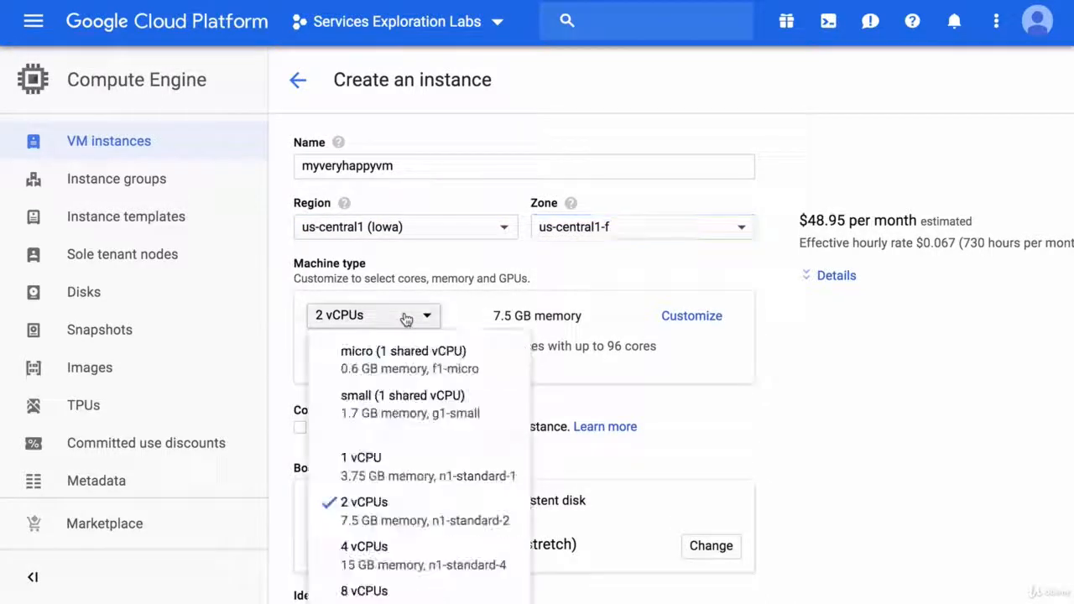
{"action": "left_click", "coordinate": [491, 367]}
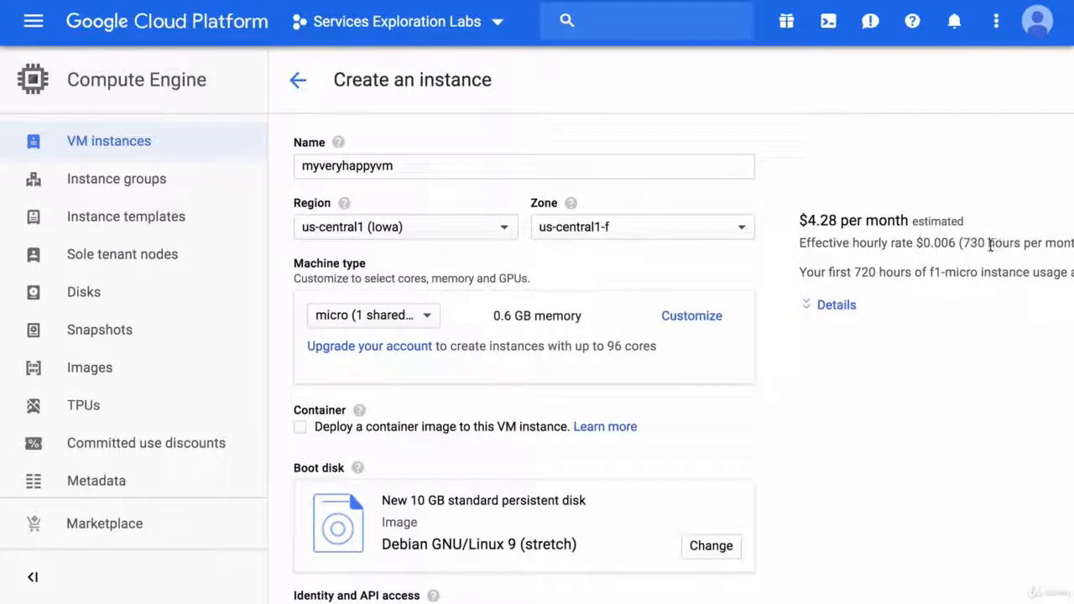
{"action": "scroll", "coordinate": [997, 290], "scroll_direction": "right", "scroll_amount": 3}
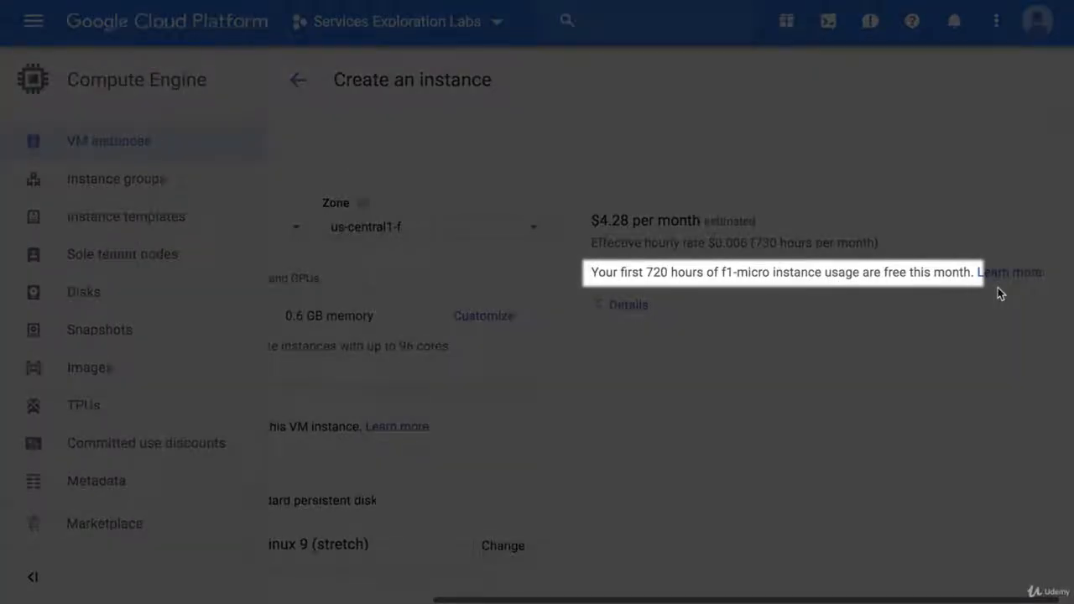
{"action": "scroll", "coordinate": [997, 287], "scroll_direction": "left", "scroll_amount": 3}
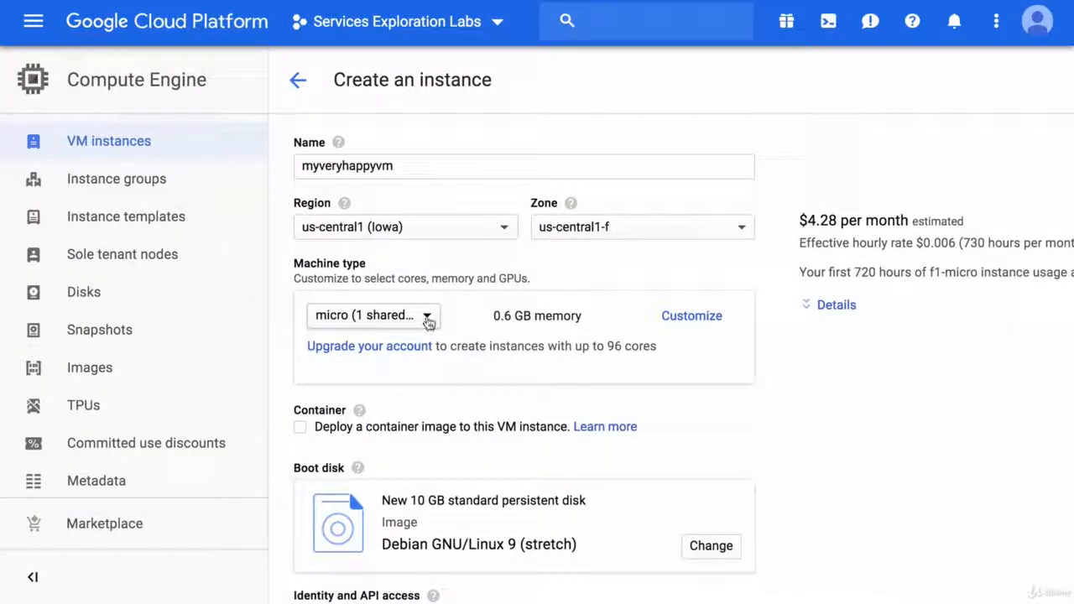
Step: Look through the available machine types and choose 8 vCPUs with 30 GB memory (n1-standard-8)
{"action": "left_click", "coordinate": [427, 317]}
{"action": "scroll", "coordinate": [431, 318], "scroll_direction": "down", "scroll_amount": 2}
{"action": "scroll", "coordinate": [429, 317], "scroll_direction": "down", "scroll_amount": 5}
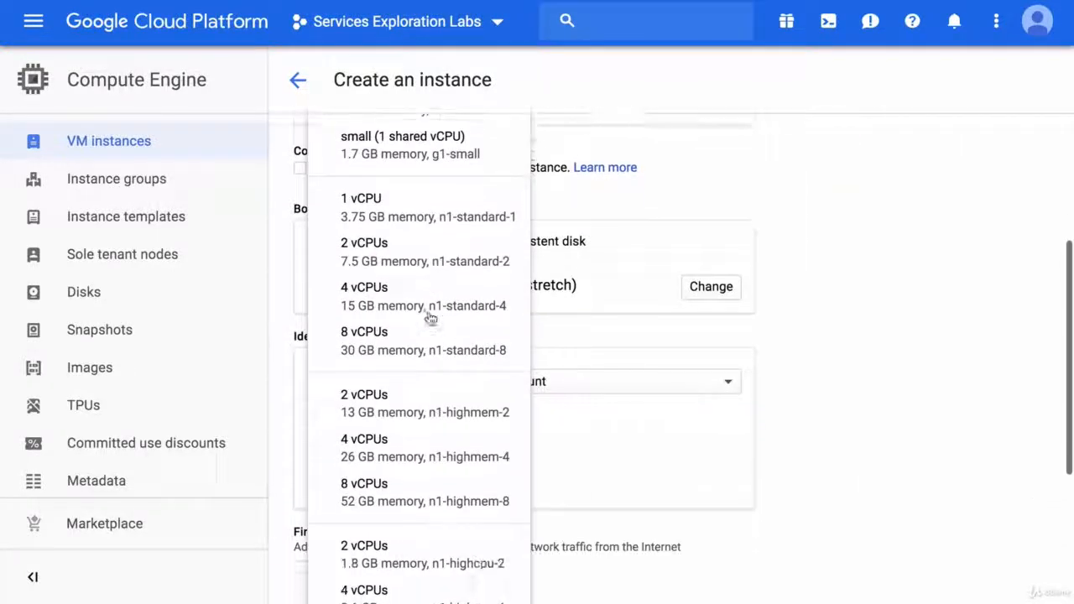
{"action": "scroll", "coordinate": [430, 317], "scroll_direction": "up", "scroll_amount": 1}
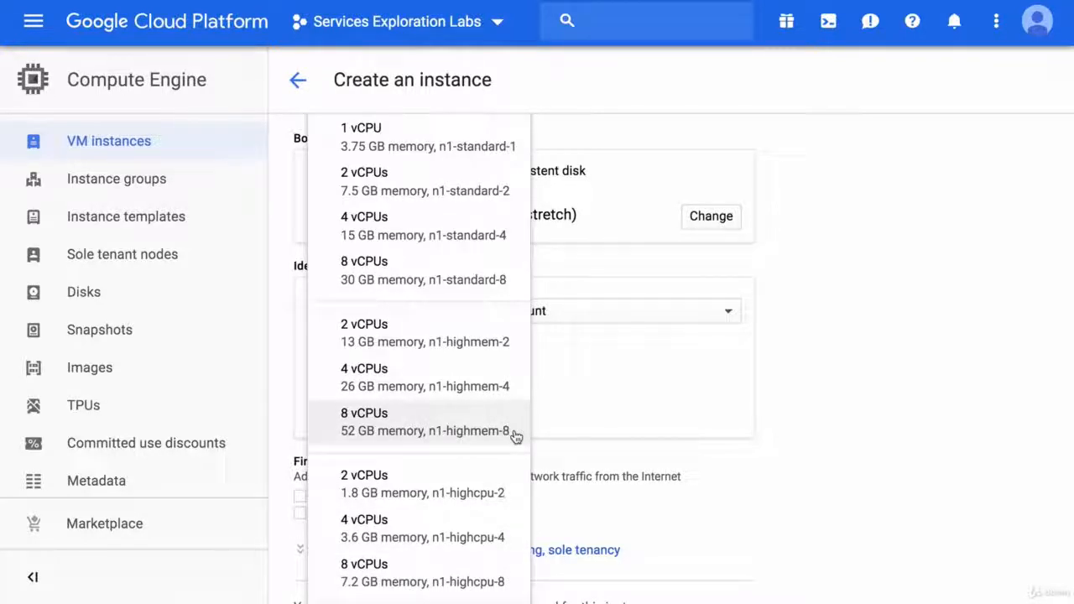
{"action": "left_click", "coordinate": [518, 279]}
{"action": "scroll", "coordinate": [616, 242], "scroll_direction": "up", "scroll_amount": 5}
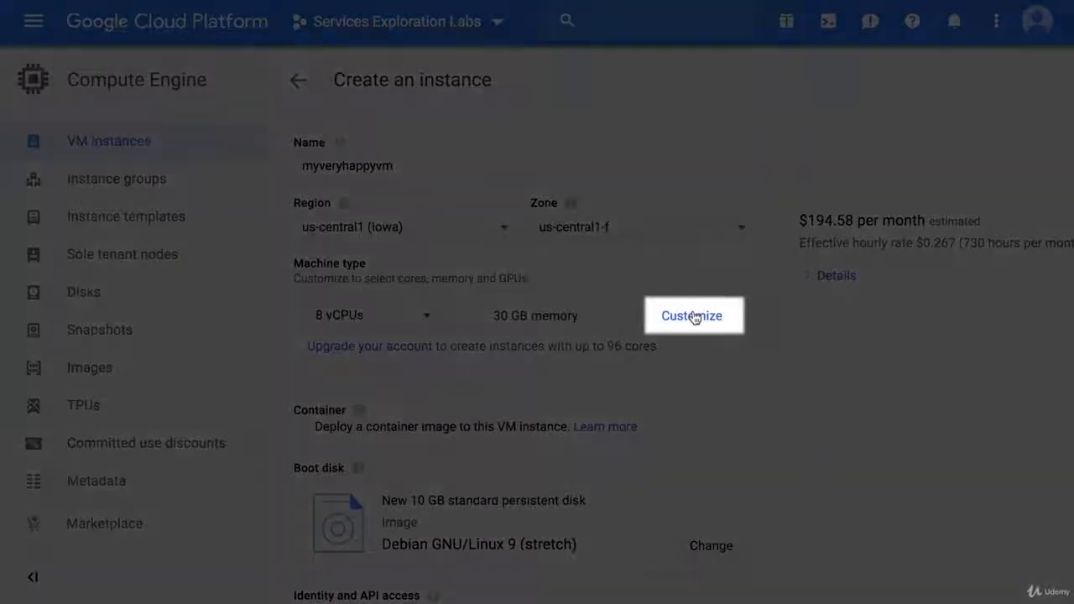
Step: Customize the machine type, trying 8 vCPUs with 42 GB of memory, 2 vCPUs, and 1 vCPU with 6.5 GB to compare costs
{"action": "left_click", "coordinate": [691, 316]}
{"action": "left_click_drag", "start_coordinate": [432, 440], "coordinate": [499, 447]}
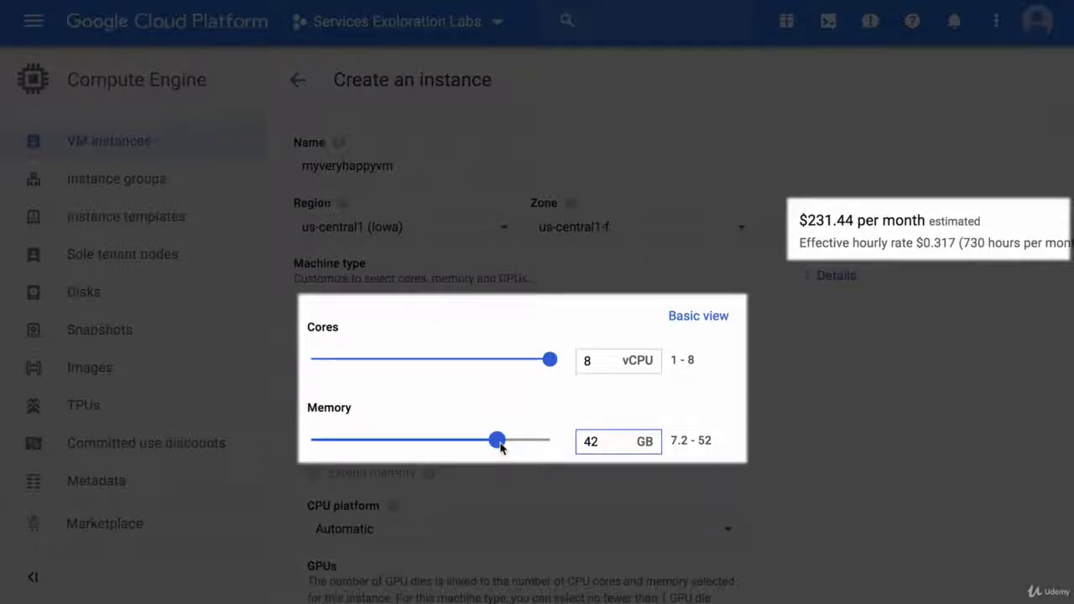
{"action": "left_click_drag", "start_coordinate": [549, 359], "coordinate": [406, 360]}
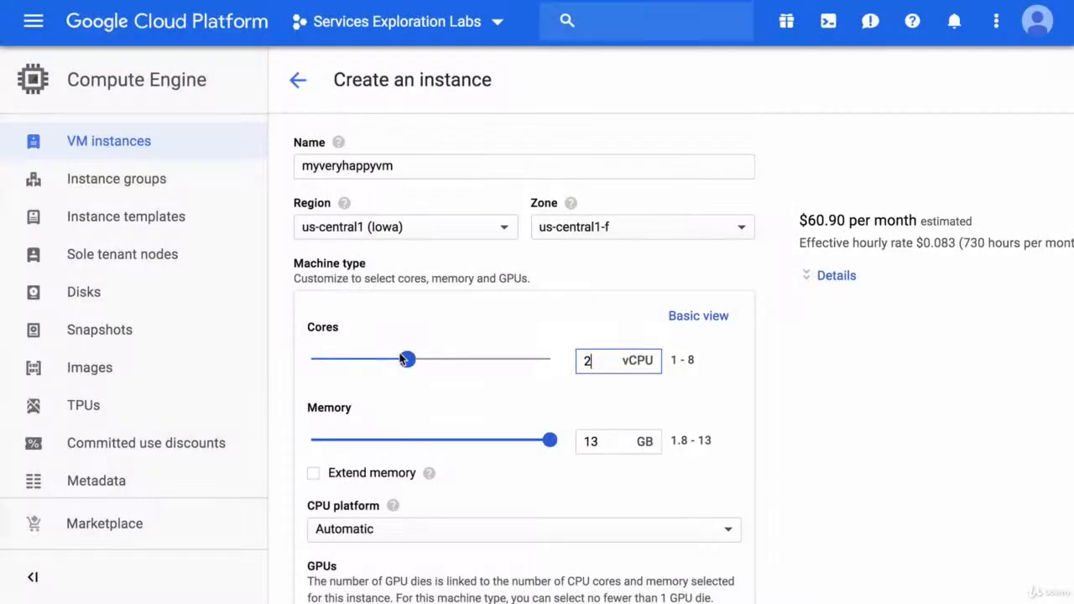
{"action": "left_click_drag", "start_coordinate": [401, 359], "coordinate": [363, 360]}
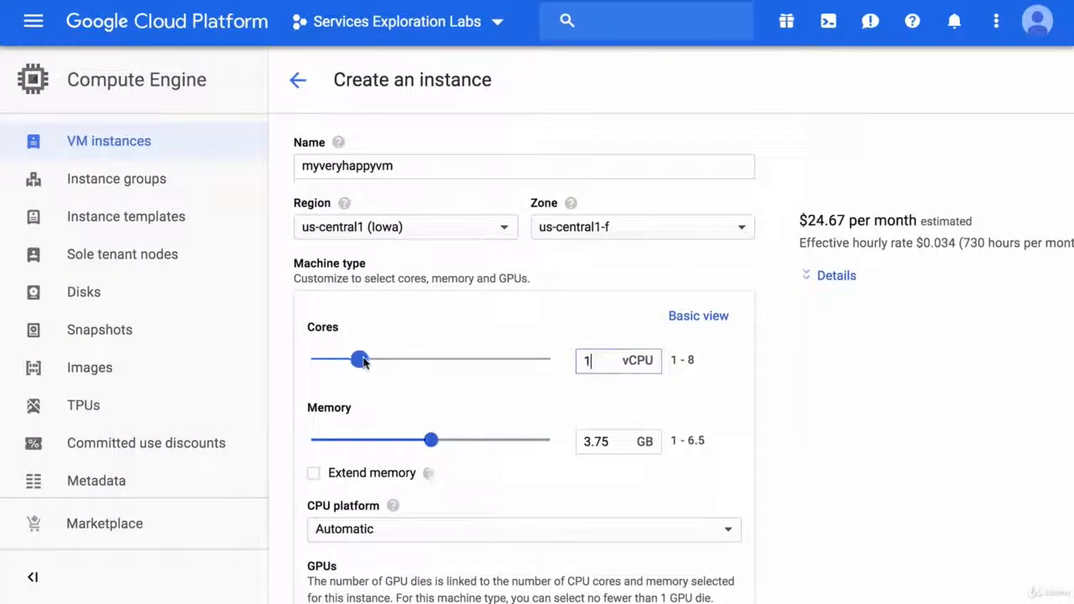
{"action": "left_click_drag", "start_coordinate": [430, 442], "coordinate": [562, 448]}
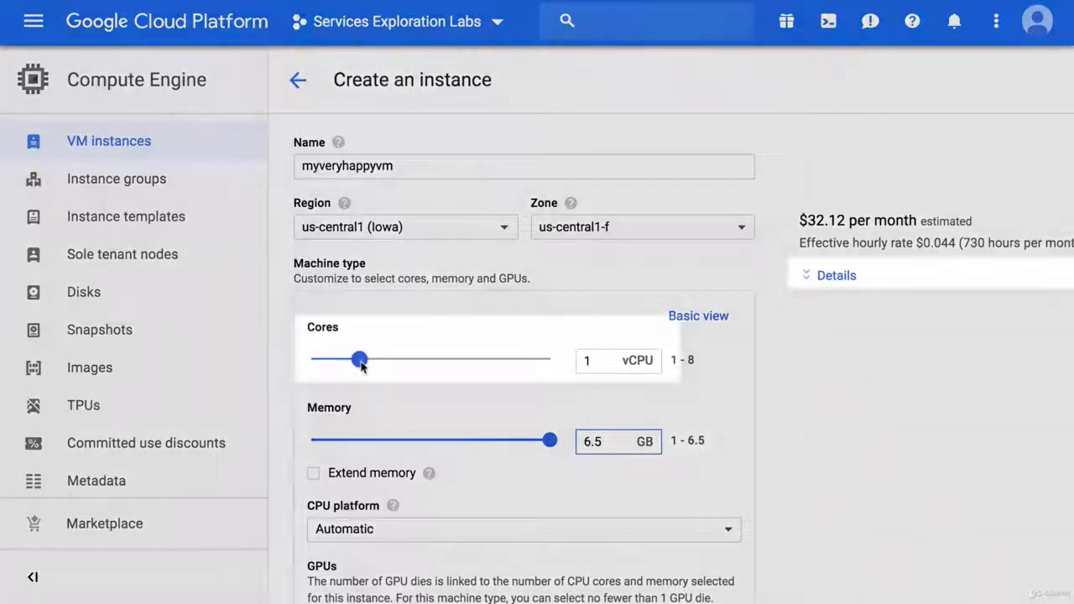
Step: Reduce the cores to 1 shared vCPU with the CPU platform left on Automatic, and return to the basic machine type view
{"action": "left_click_drag", "start_coordinate": [359, 359], "coordinate": [309, 362]}
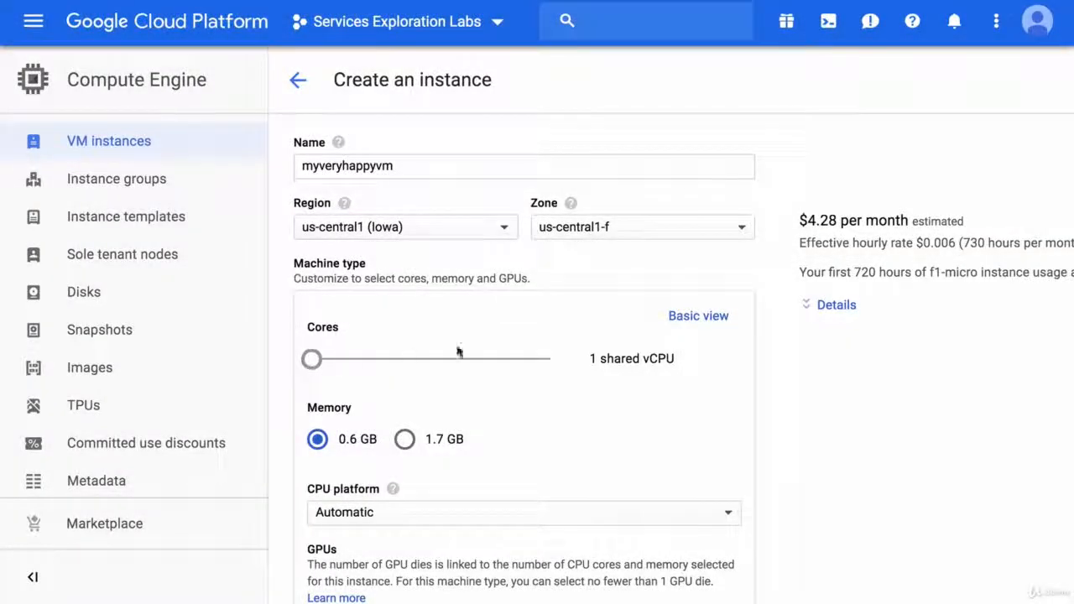
{"action": "scroll", "coordinate": [753, 411], "scroll_direction": "down", "scroll_amount": 3}
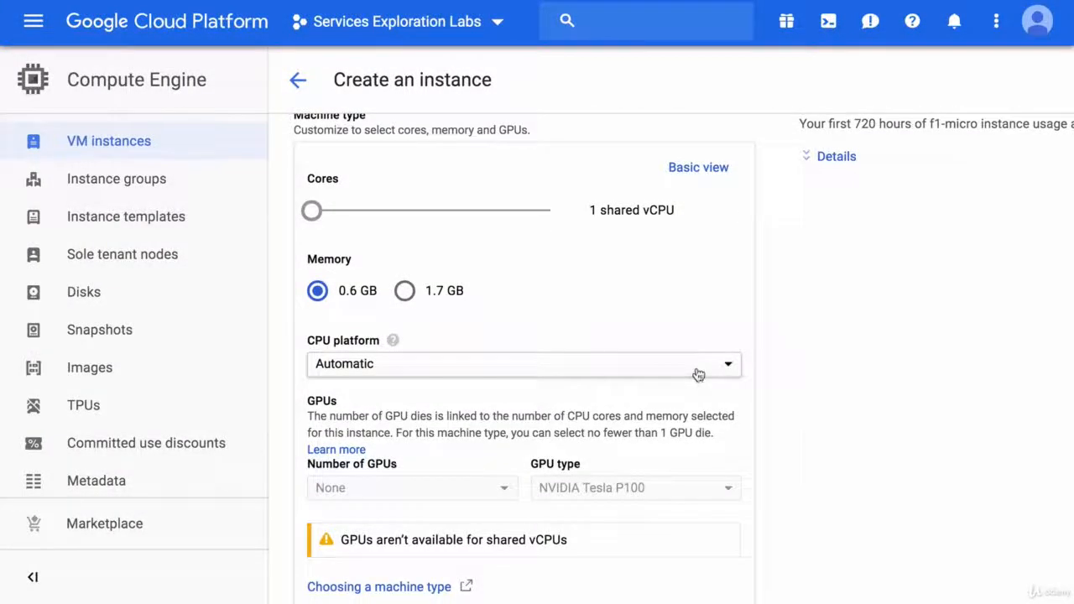
{"action": "left_click", "coordinate": [697, 372]}
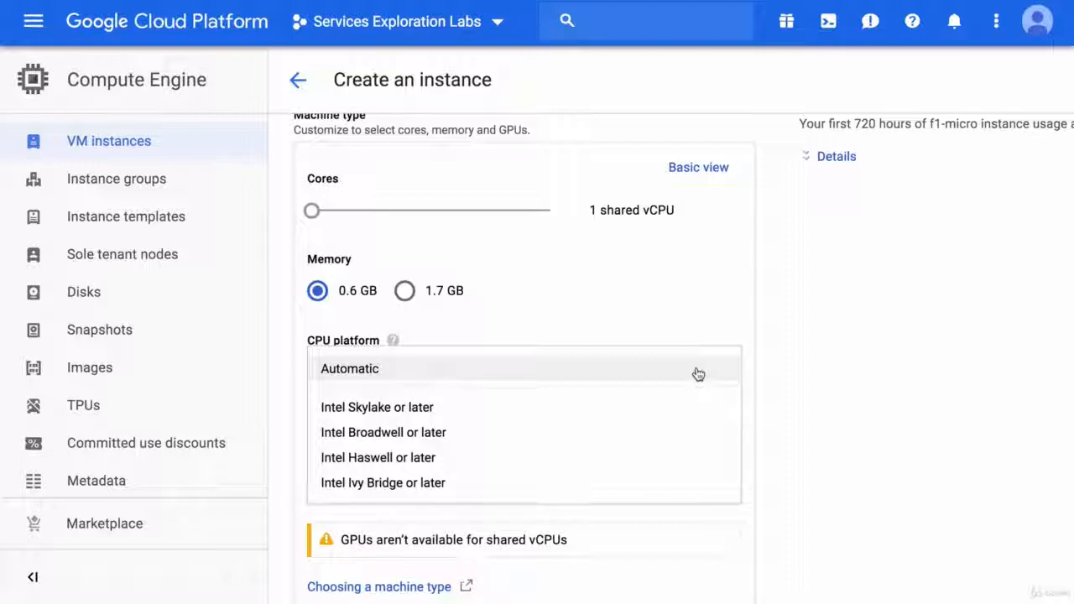
{"action": "left_click", "coordinate": [696, 373]}
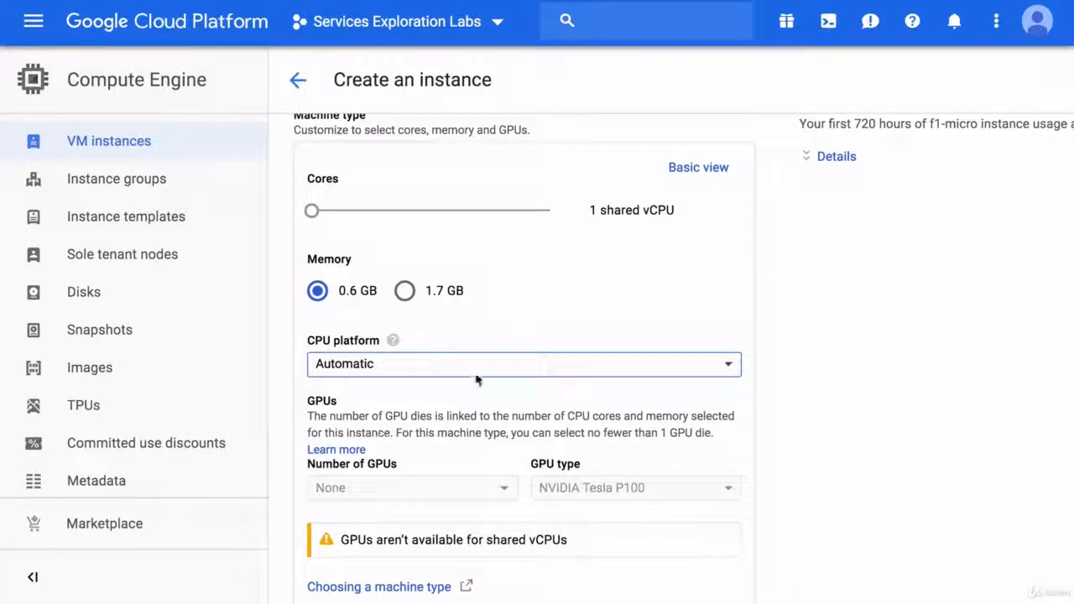
{"action": "left_click", "coordinate": [697, 168]}
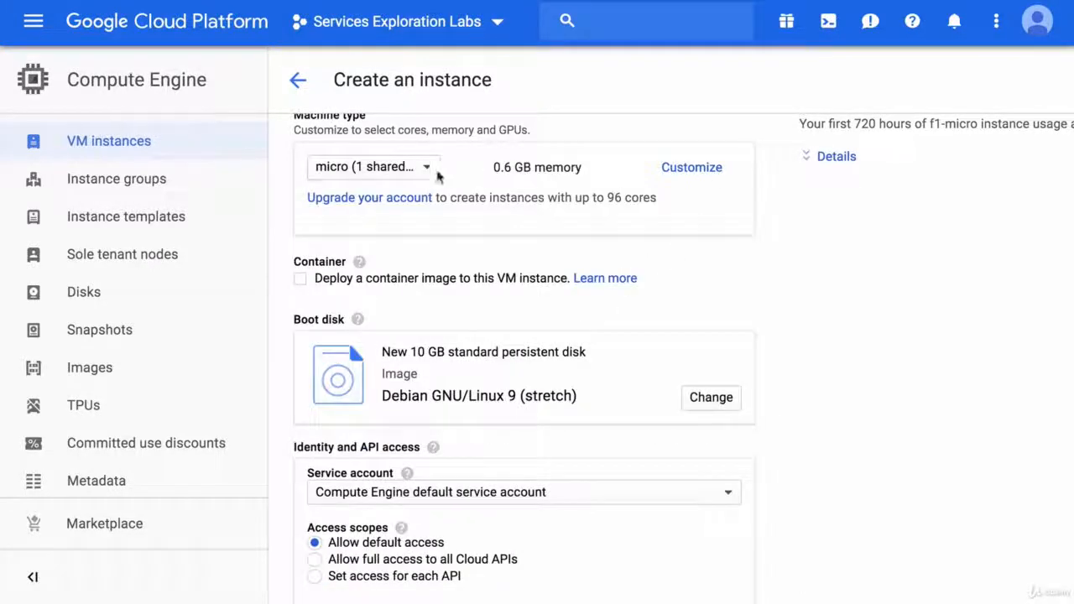
{"action": "left_click", "coordinate": [420, 170]}
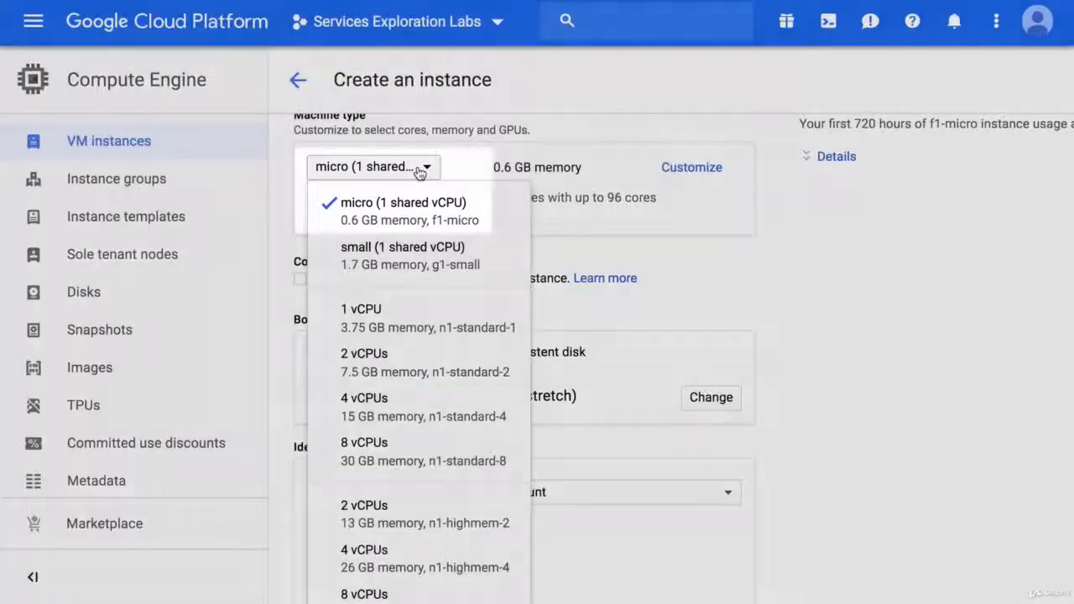
{"action": "left_click", "coordinate": [419, 168]}
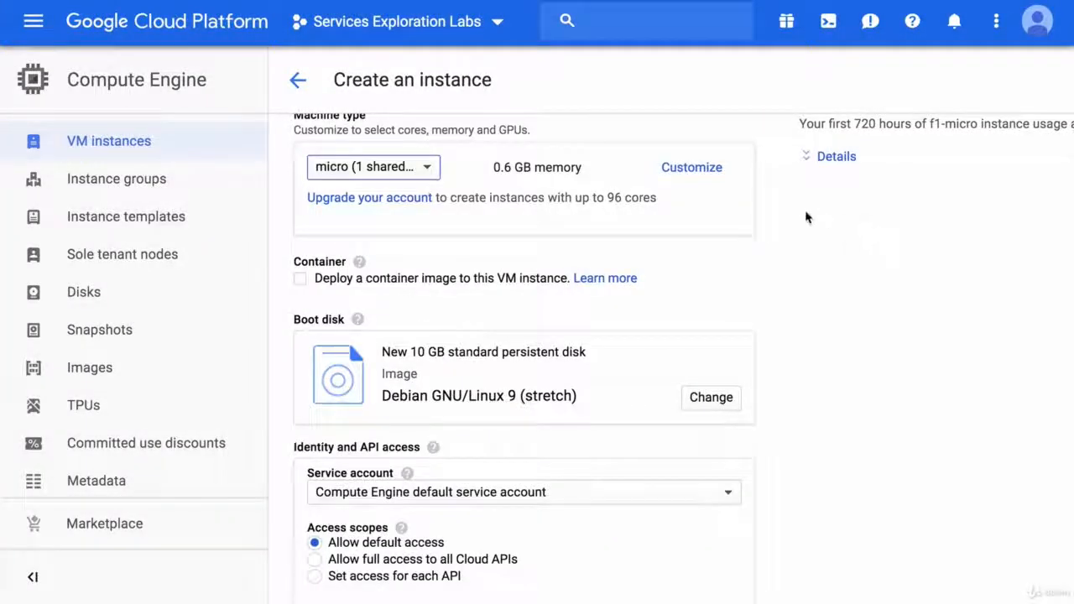
Step: Look through the boot disk choices among OS images, application images, custom images, snapshots and existing disks without changing the disk
{"action": "scroll", "coordinate": [806, 218], "scroll_direction": "down", "scroll_amount": 2}
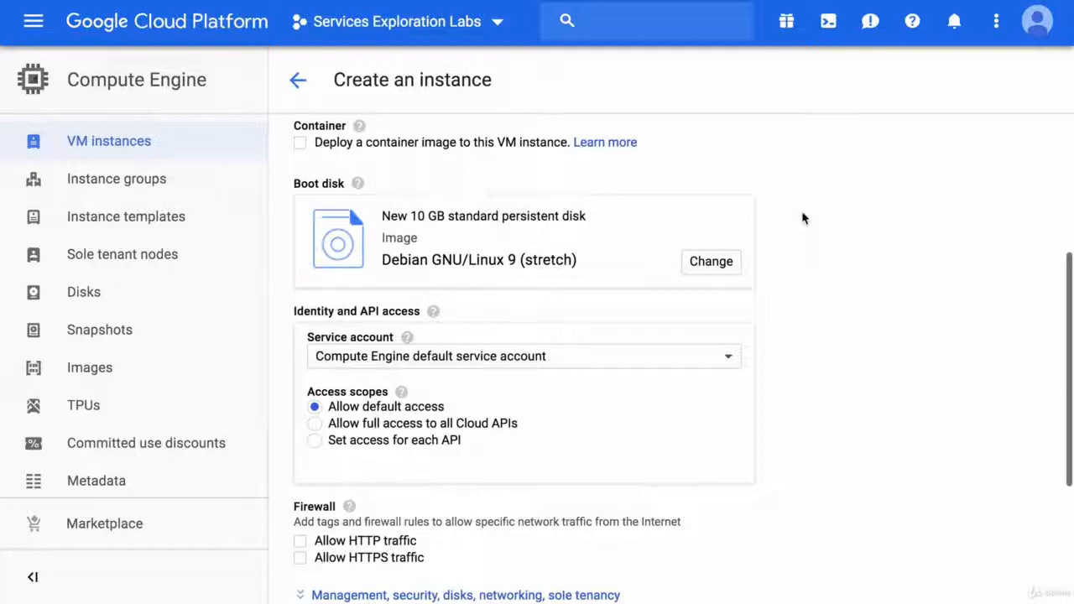
{"action": "scroll", "coordinate": [802, 218], "scroll_direction": "down", "scroll_amount": 1}
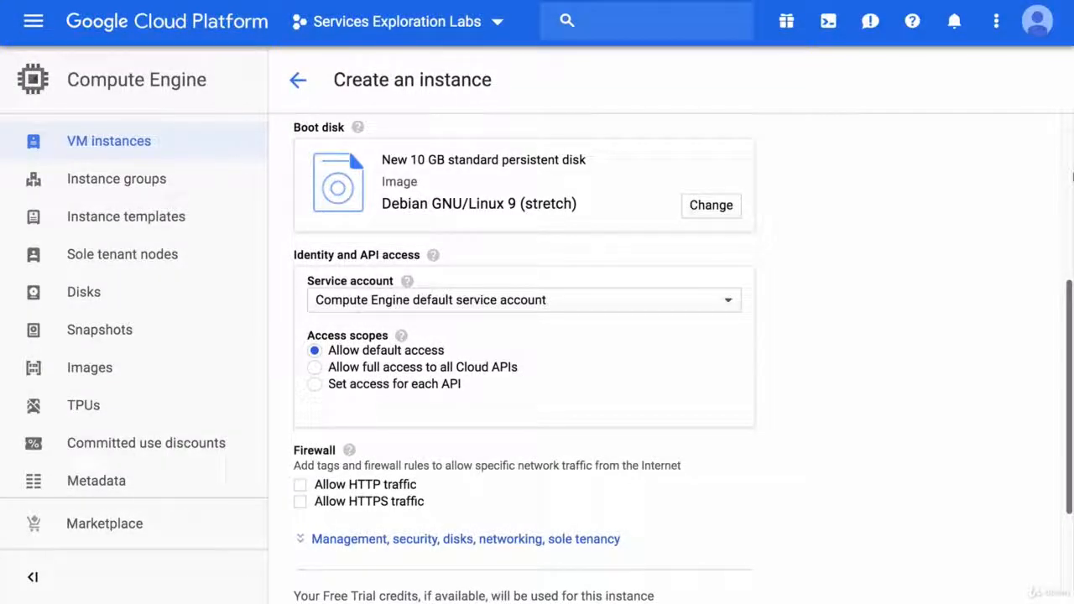
{"action": "left_click", "coordinate": [710, 207]}
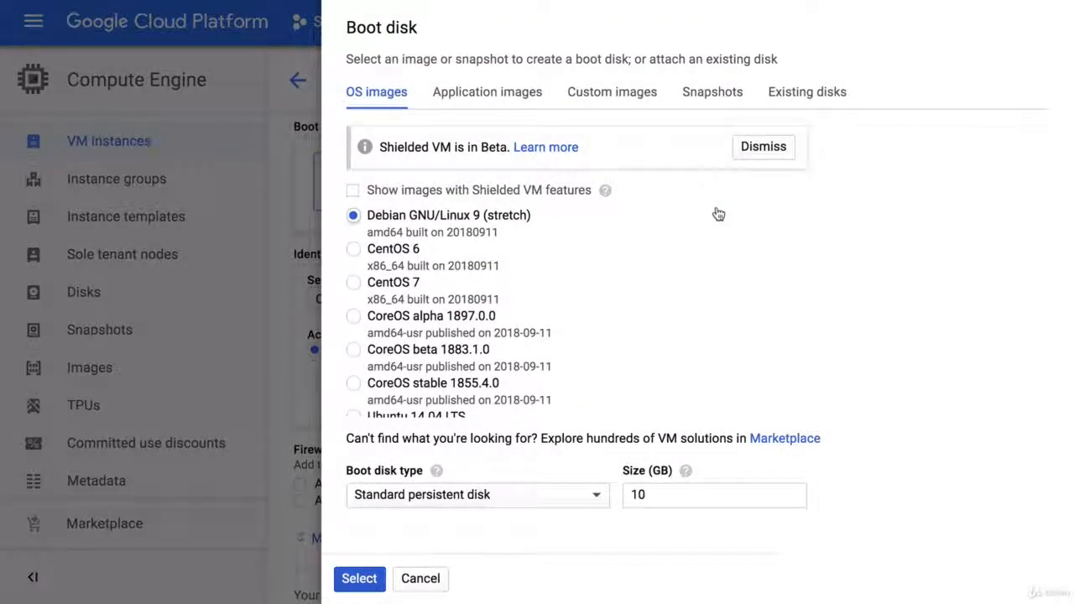
{"action": "scroll", "coordinate": [718, 214], "scroll_direction": "down", "scroll_amount": 8}
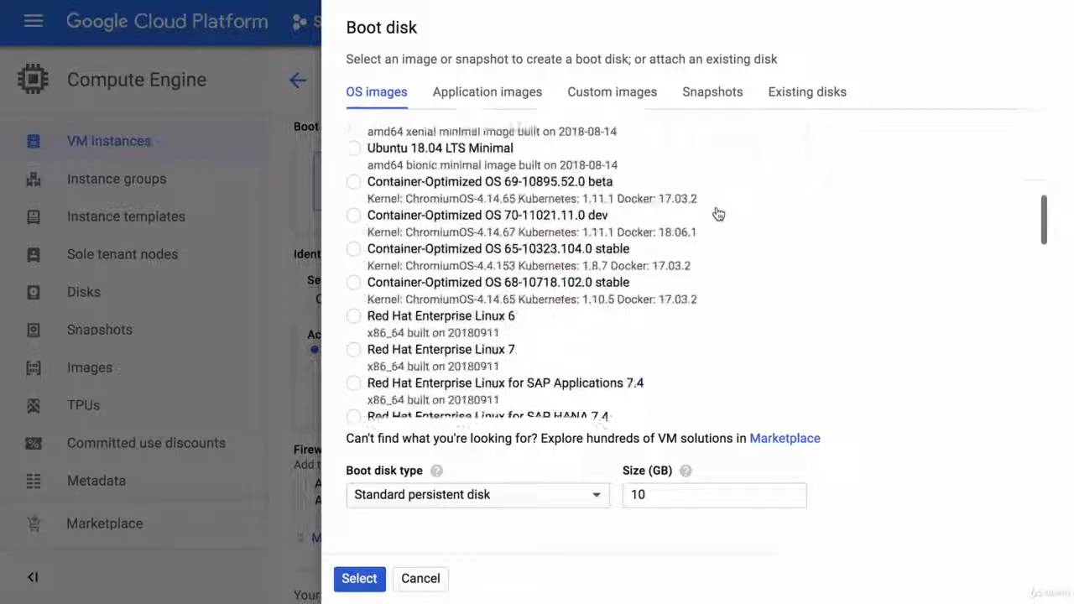
{"action": "scroll", "coordinate": [718, 214], "scroll_direction": "down", "scroll_amount": 5}
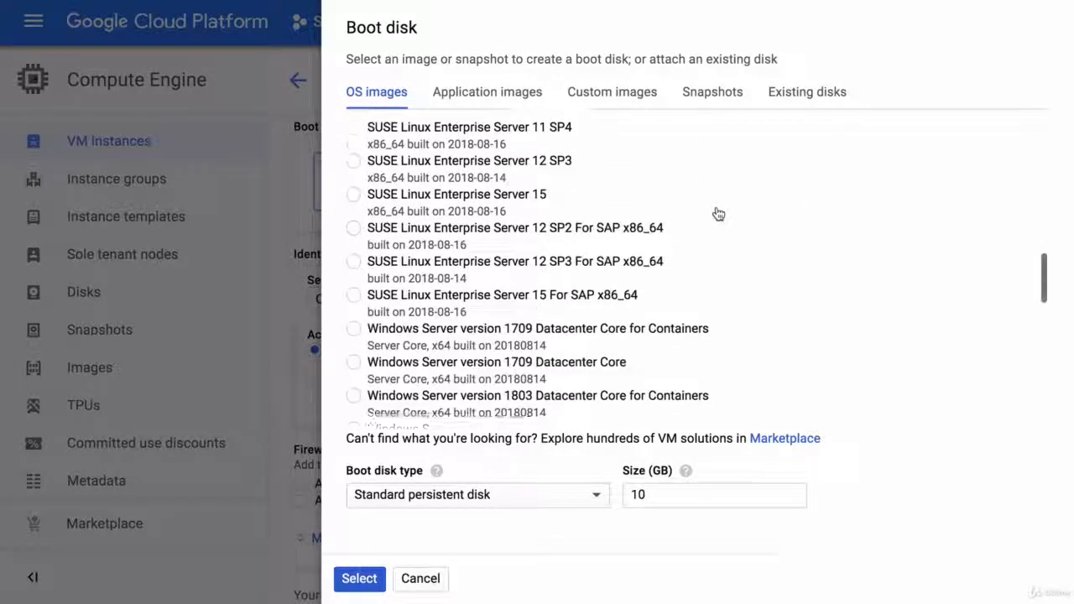
{"action": "scroll", "coordinate": [716, 211], "scroll_direction": "down", "scroll_amount": 10}
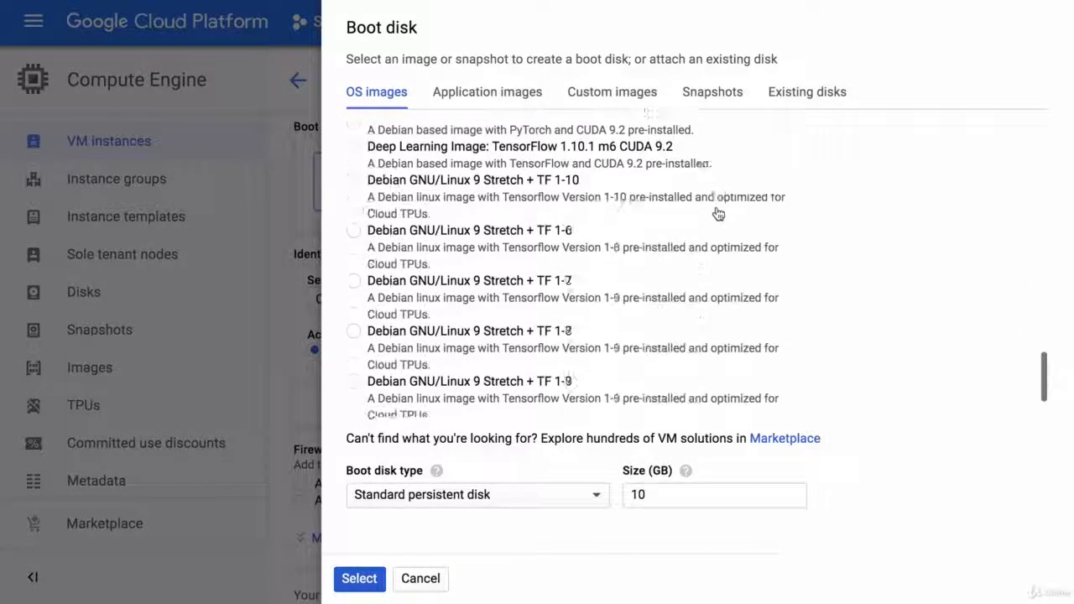
{"action": "left_click", "coordinate": [493, 99]}
{"action": "scroll", "coordinate": [592, 228], "scroll_direction": "up", "scroll_amount": 8}
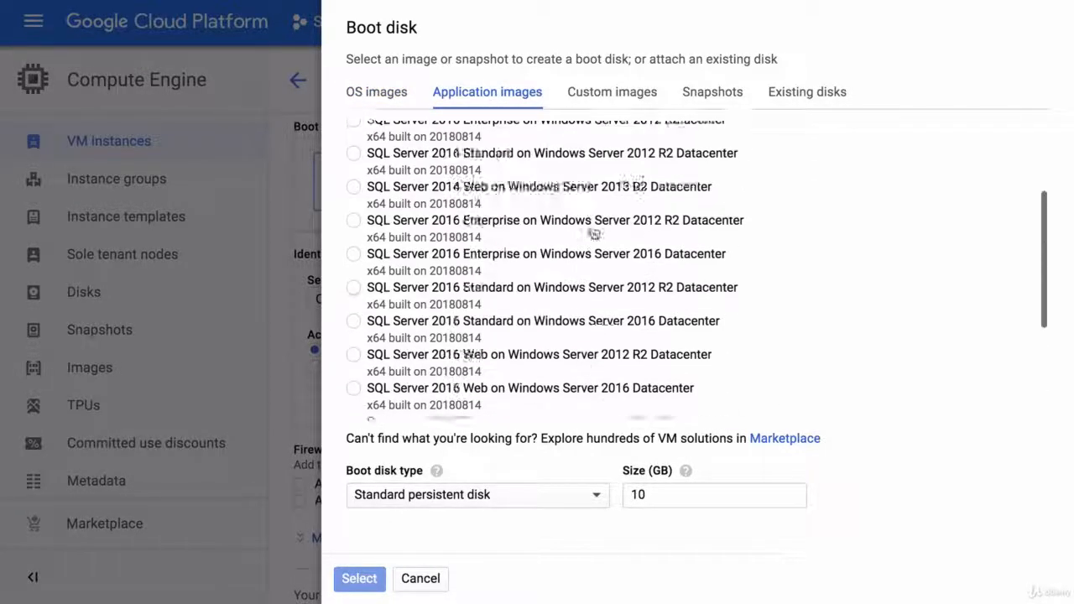
{"action": "left_click", "coordinate": [621, 98]}
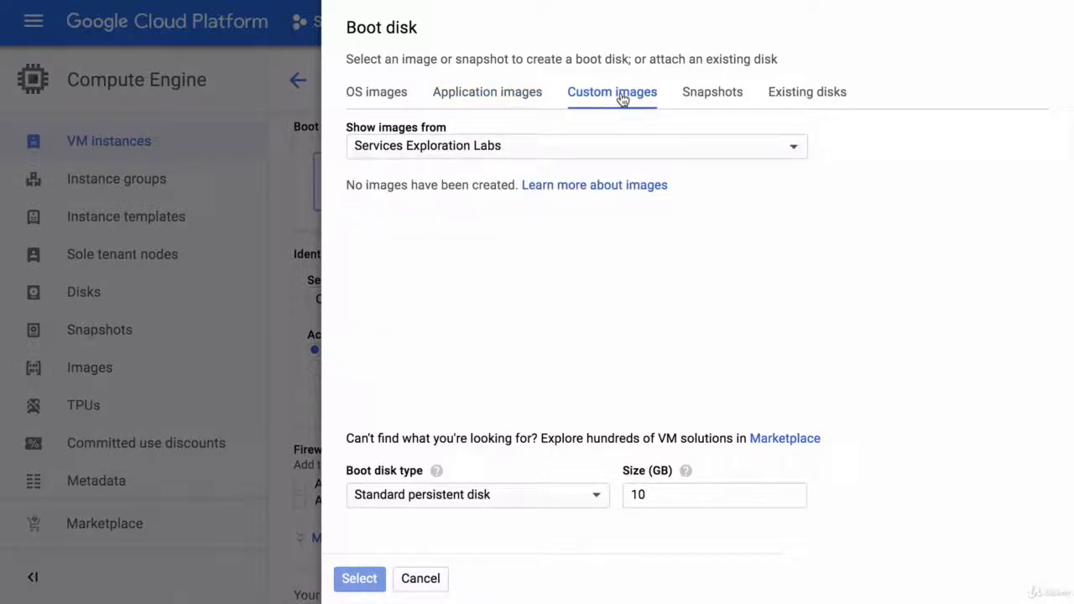
{"action": "left_click", "coordinate": [728, 101]}
{"action": "left_click", "coordinate": [813, 101]}
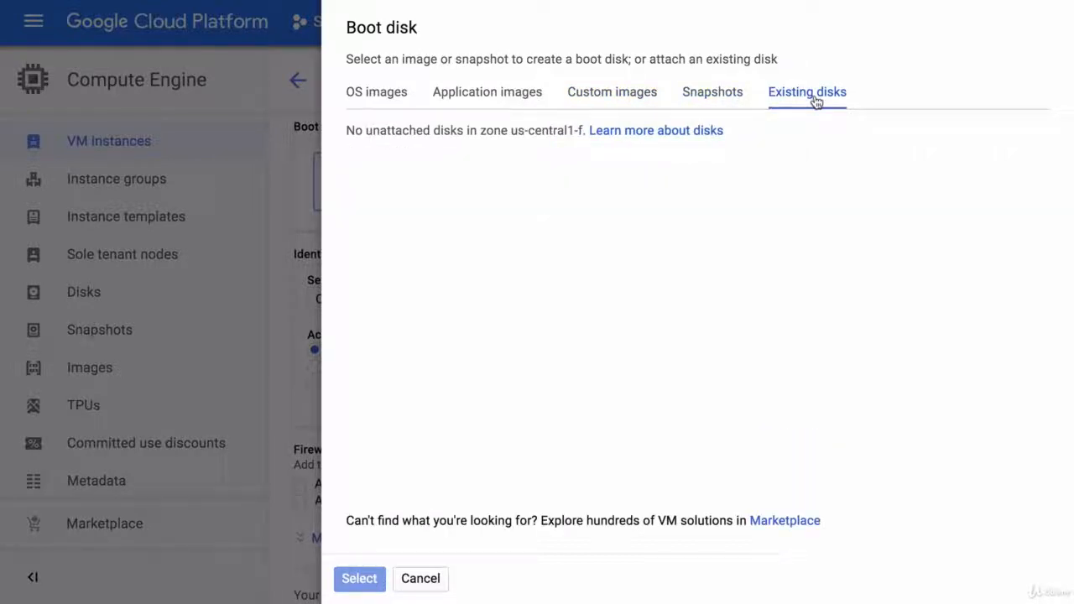
{"action": "left_click", "coordinate": [423, 578]}
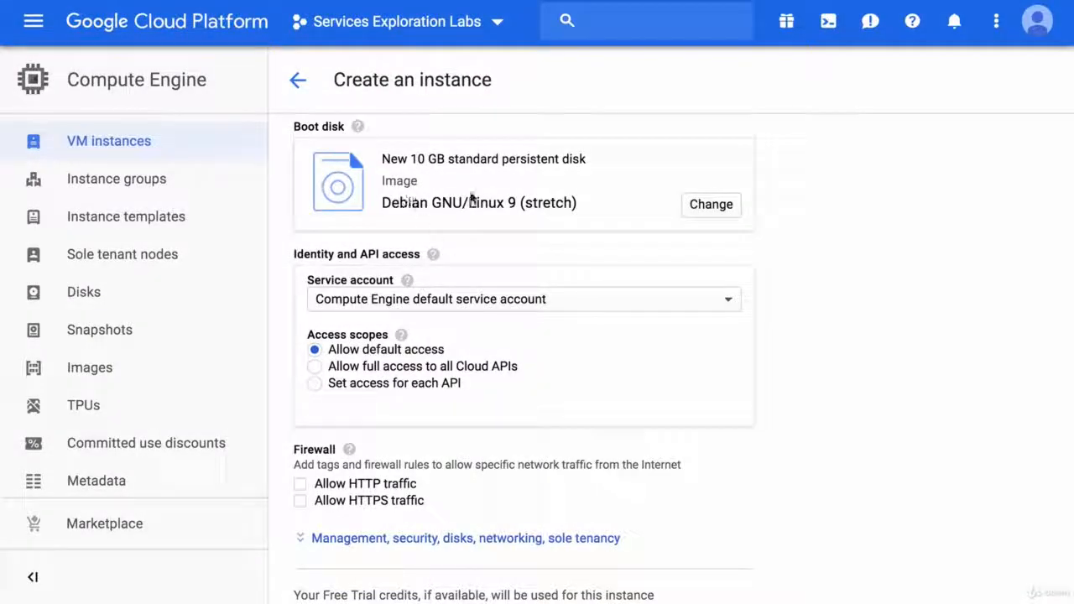
Step: Review the available service accounts for the instance, keeping the Compute Engine default service account
{"action": "scroll", "coordinate": [1072, 273], "scroll_direction": "down", "scroll_amount": 3}
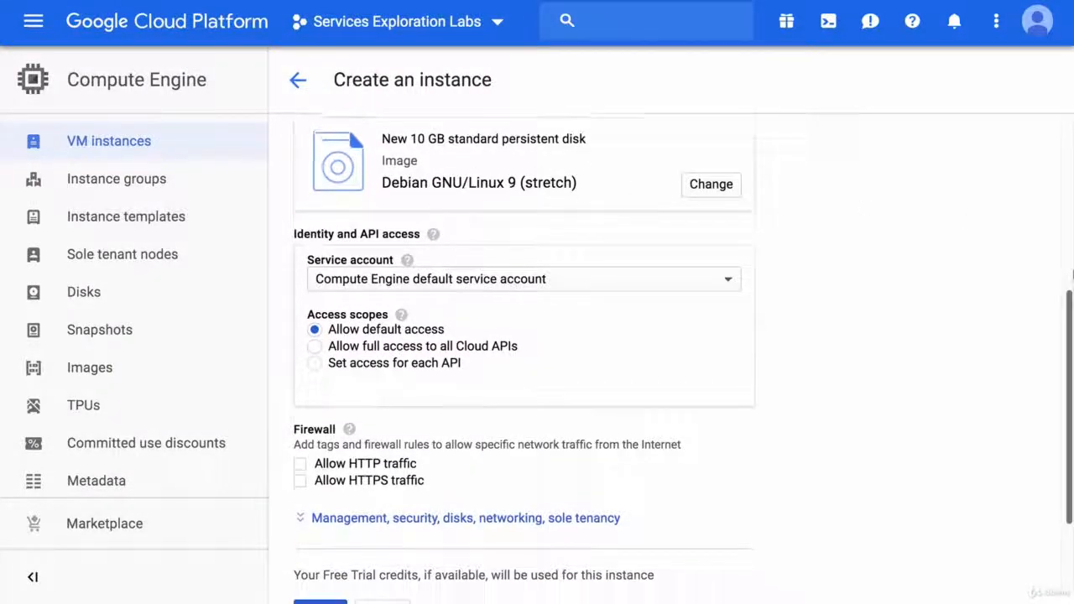
{"action": "scroll", "coordinate": [1072, 273], "scroll_direction": "down", "scroll_amount": 1}
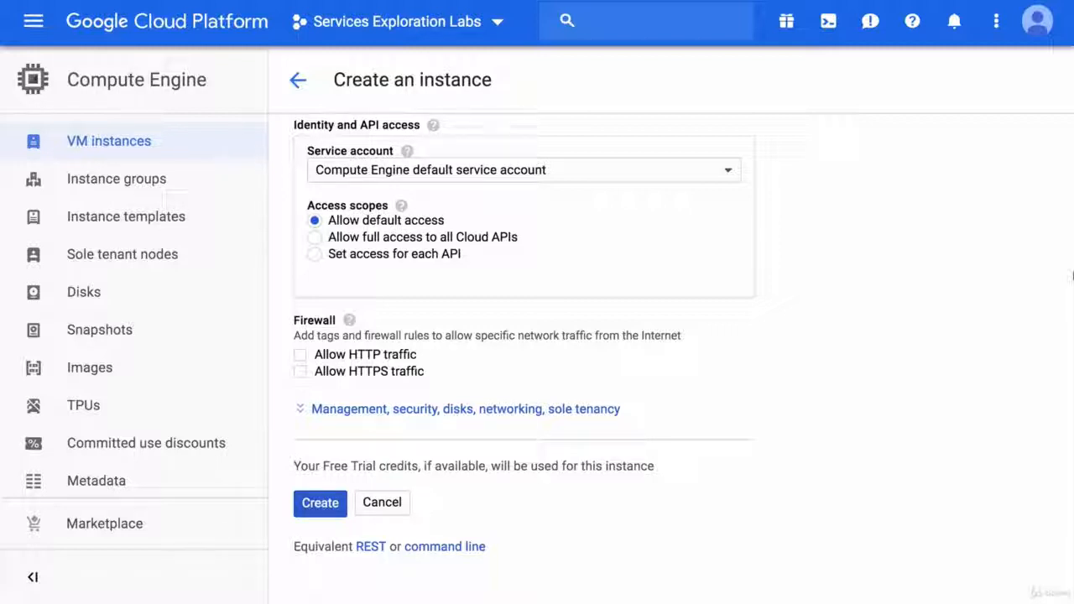
{"action": "left_click", "coordinate": [714, 172]}
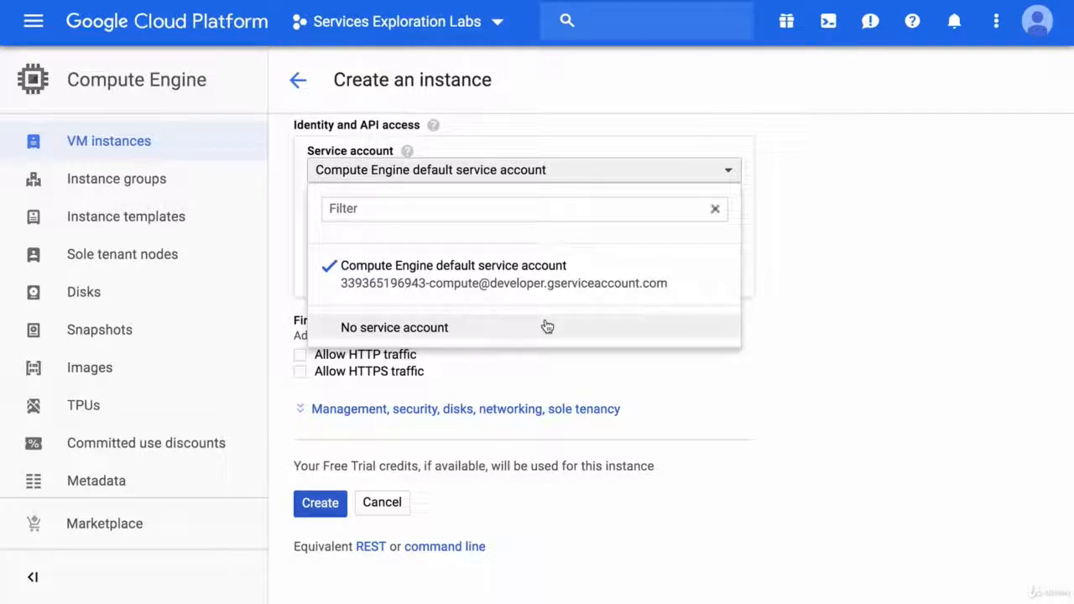
{"action": "left_click", "coordinate": [663, 170]}
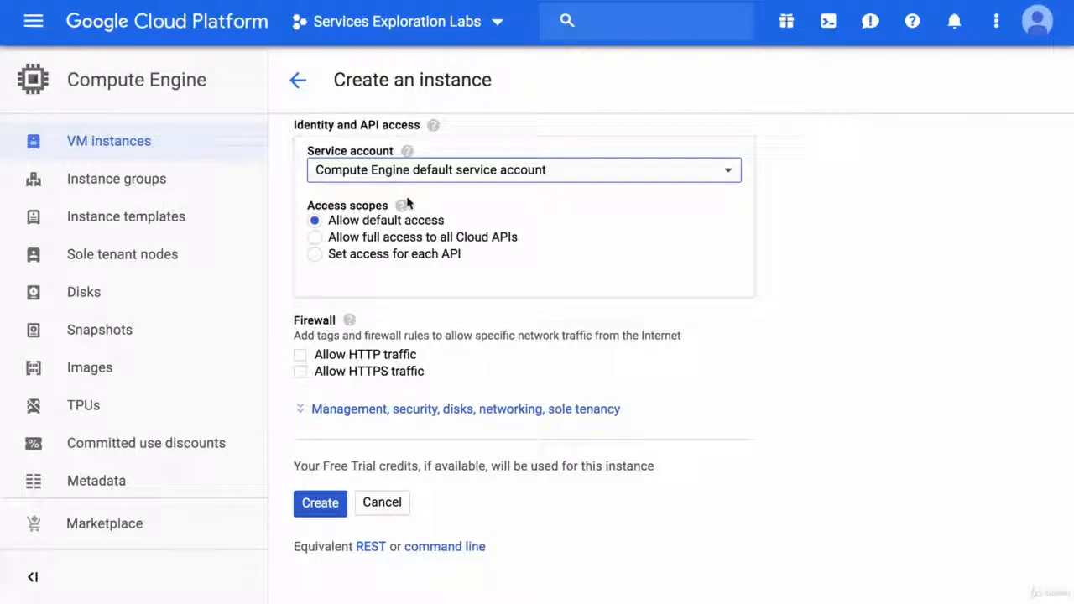
Step: Try setting the access scopes for each API individually and look through the per-API access settings
{"action": "mouse_move", "coordinate": [401, 208]}
{"action": "left_click", "coordinate": [406, 257]}
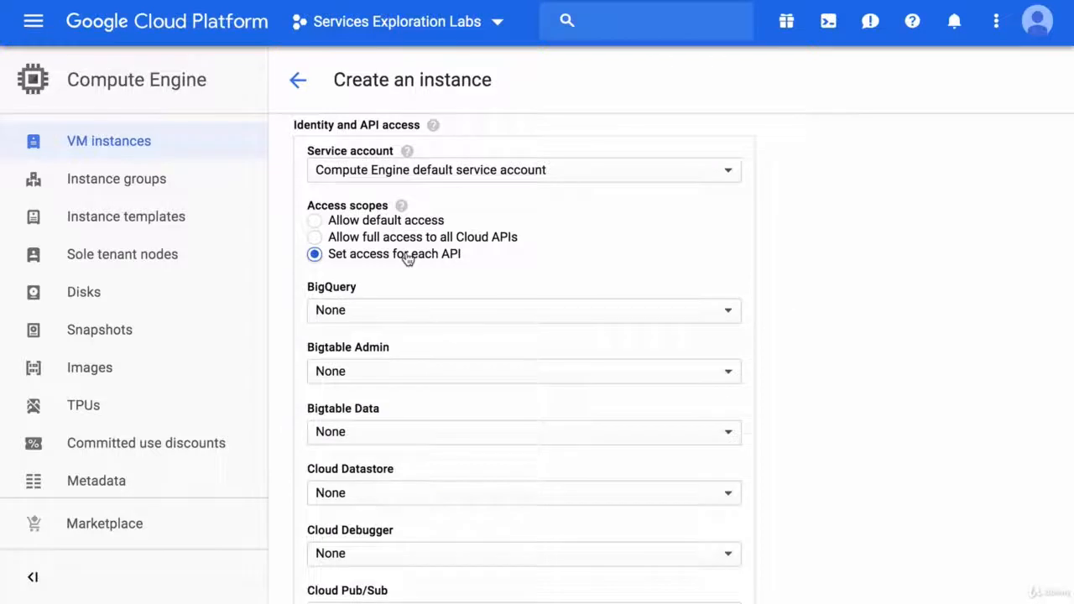
{"action": "scroll", "coordinate": [406, 256], "scroll_direction": "down", "scroll_amount": 5}
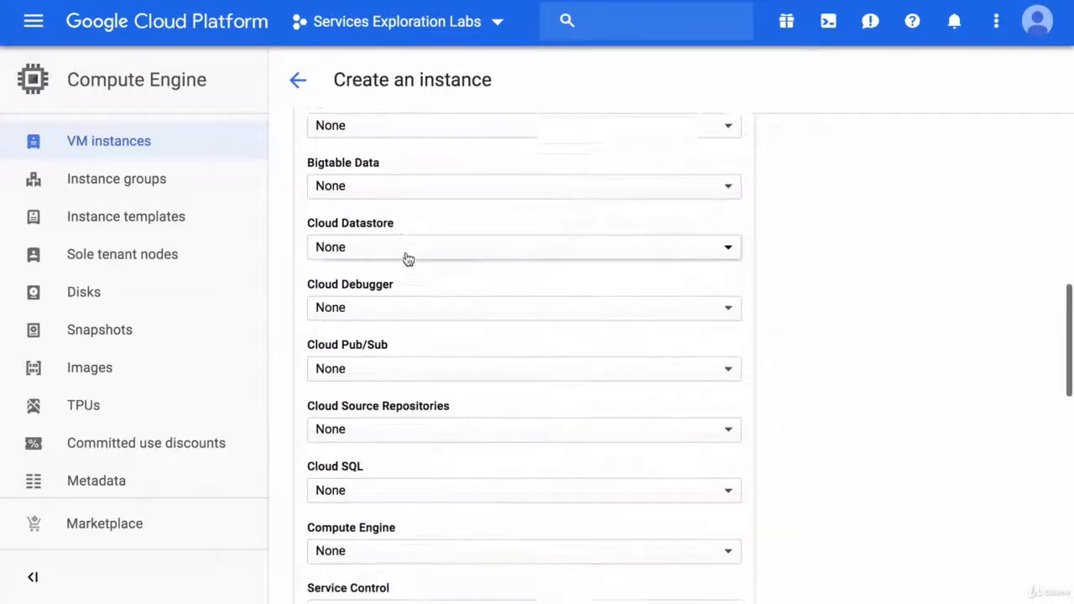
{"action": "scroll", "coordinate": [407, 259], "scroll_direction": "down", "scroll_amount": 5}
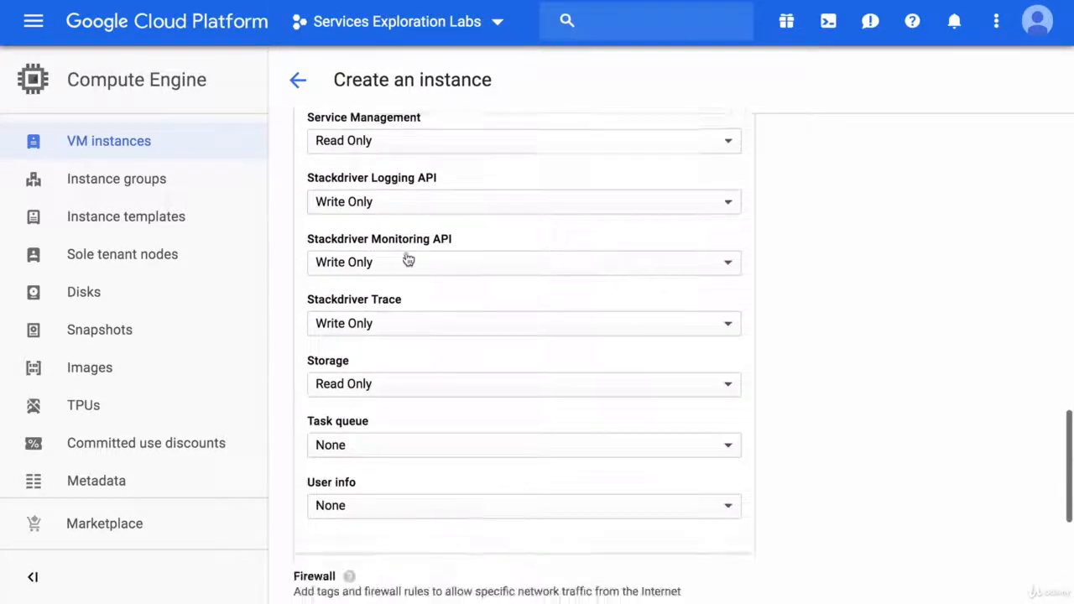
{"action": "scroll", "coordinate": [407, 258], "scroll_direction": "up", "scroll_amount": 10}
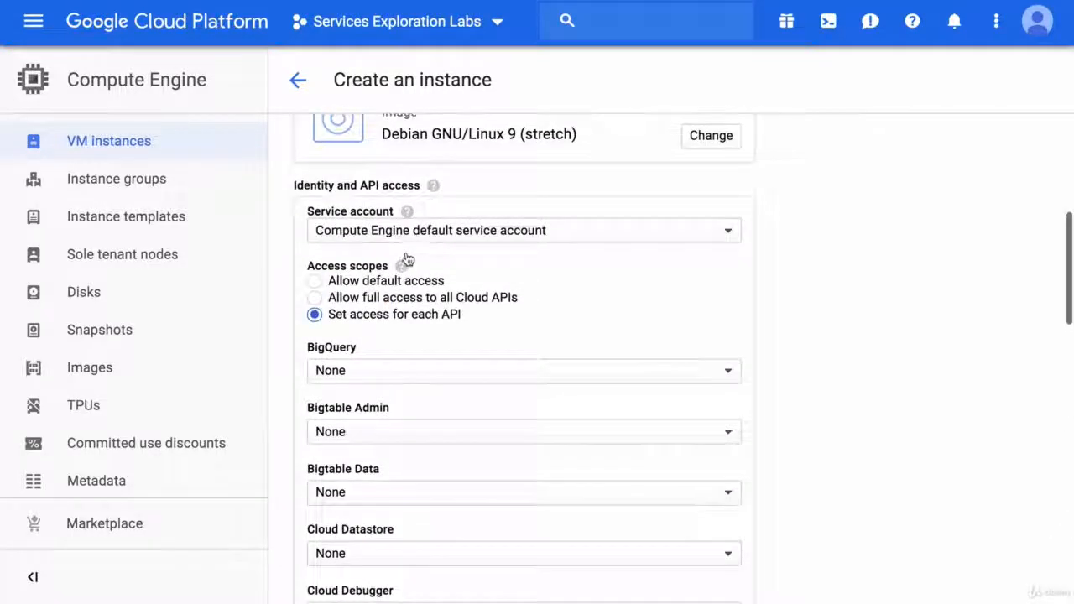
Step: Allow the instance full access to all Cloud APIs and create it
{"action": "left_click", "coordinate": [363, 299]}
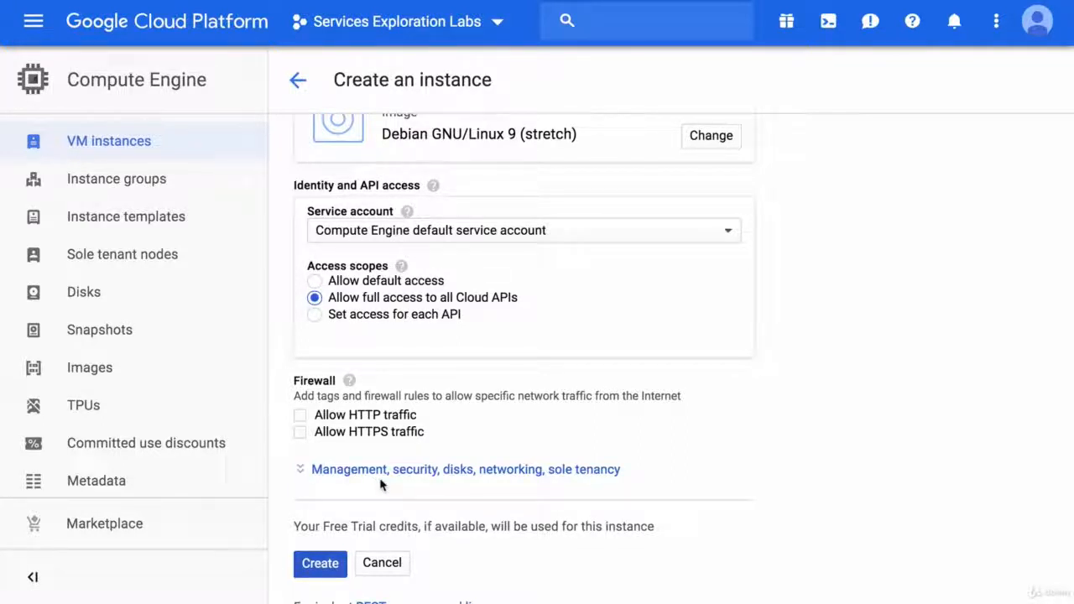
{"action": "left_click", "coordinate": [318, 568]}
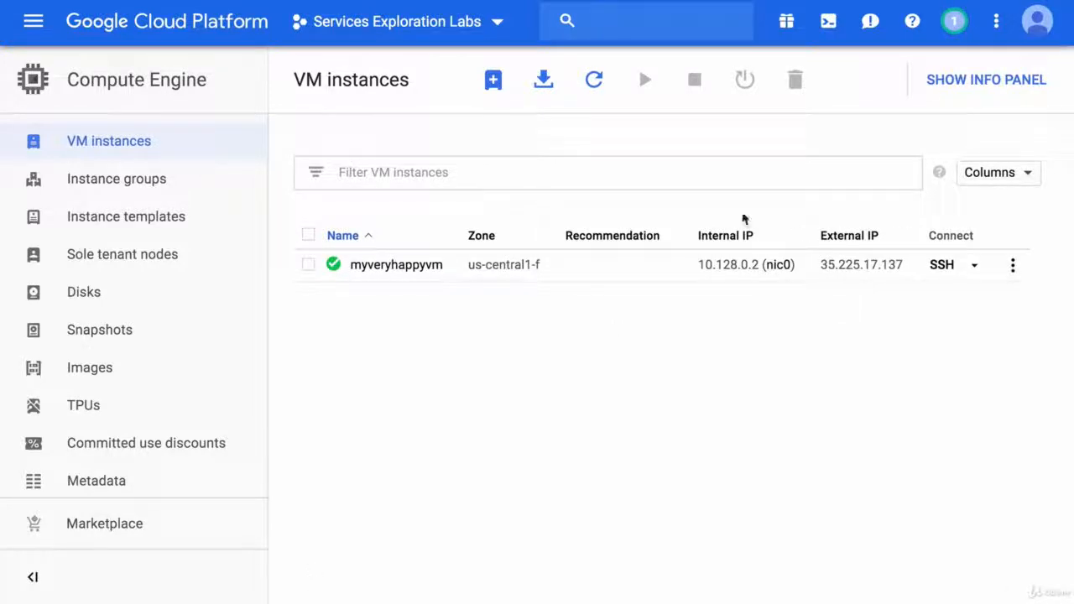
Step: Check the notification for the instance creation, and open the details of myveryhappyvm for editing
{"action": "left_click", "coordinate": [957, 25]}
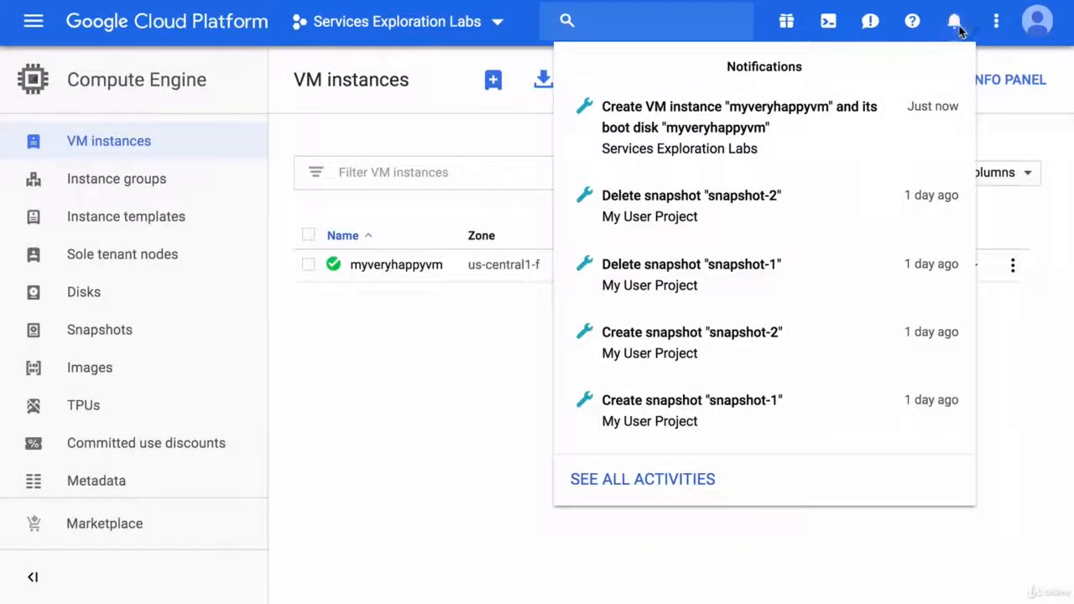
{"action": "left_click", "coordinate": [958, 25]}
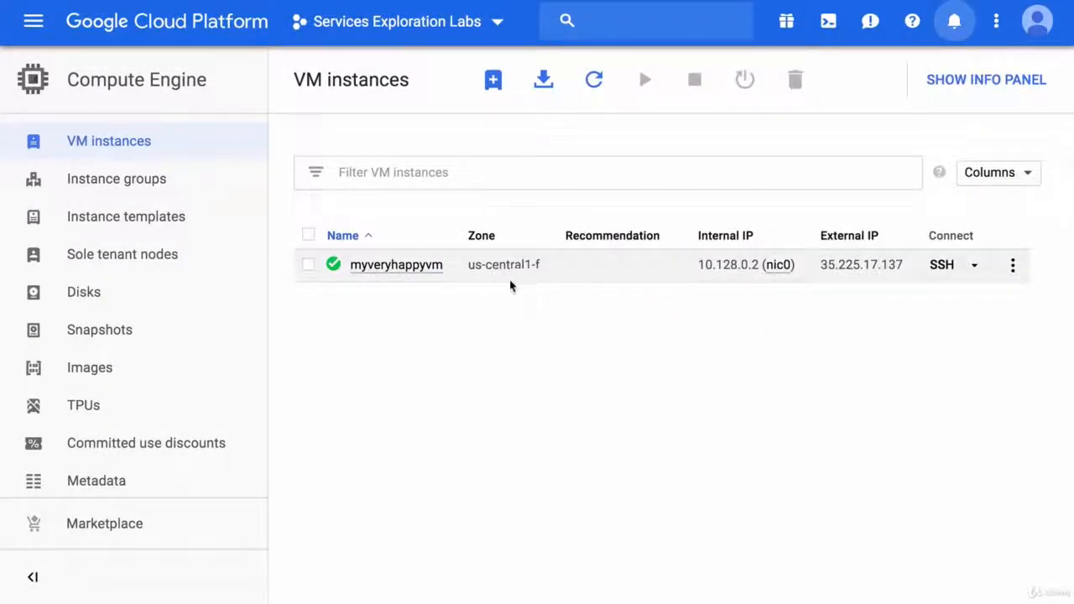
{"action": "left_click", "coordinate": [403, 266]}
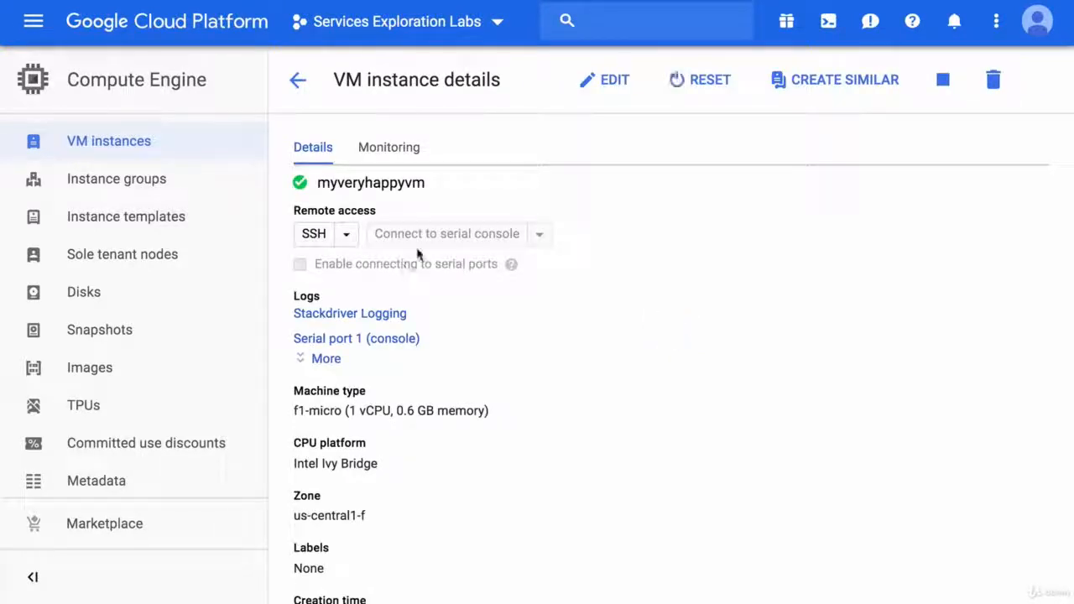
{"action": "left_click", "coordinate": [616, 84]}
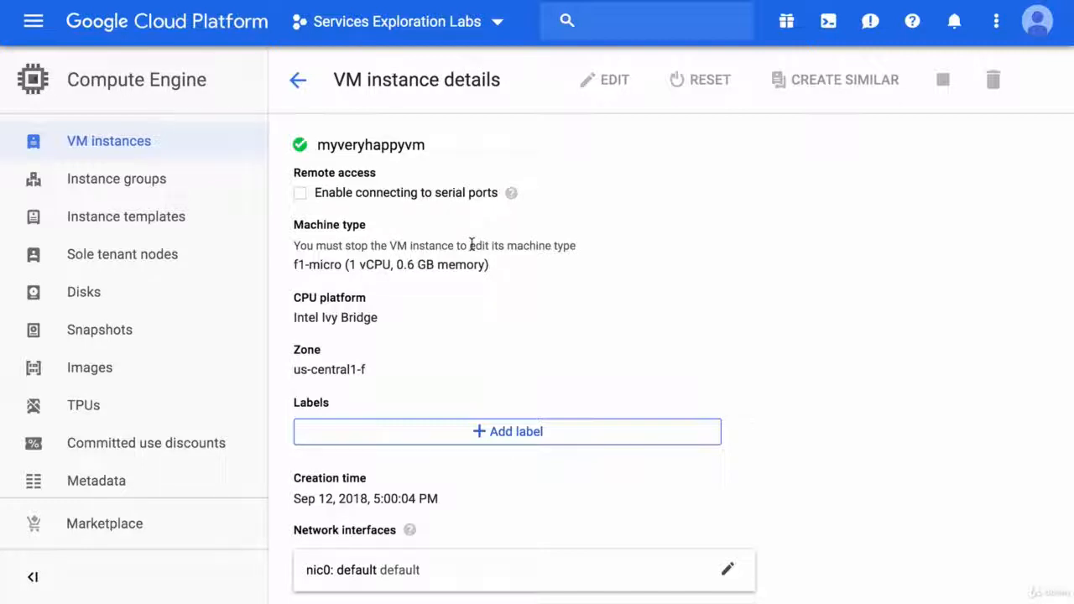
Step: Add two labels to myveryhappyvm: function with the value learning, and creationmode with the value console
{"action": "left_click", "coordinate": [464, 431]}
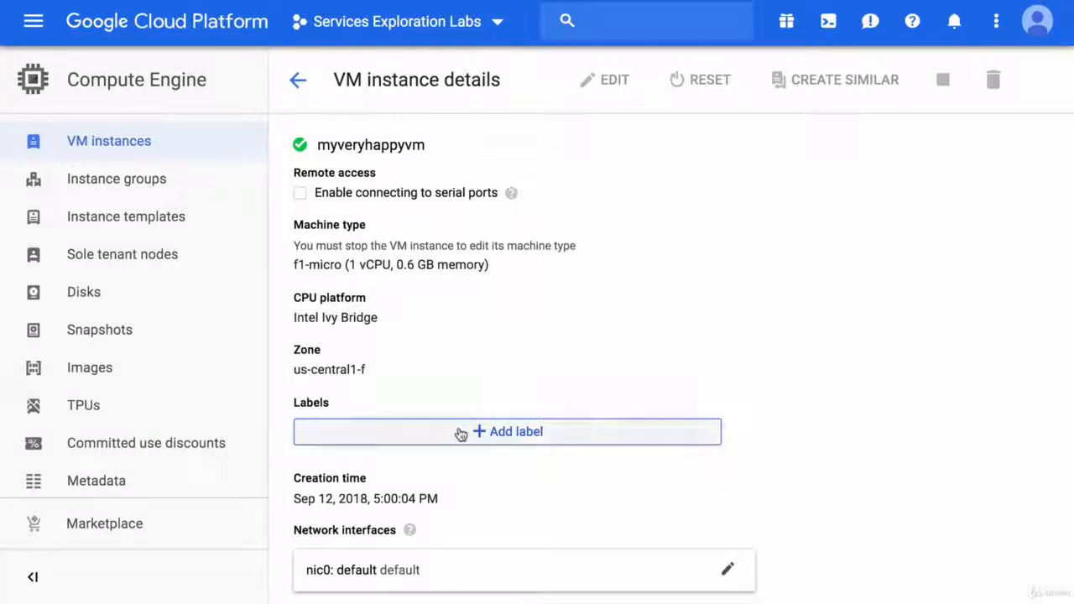
{"action": "type", "text": "function"}
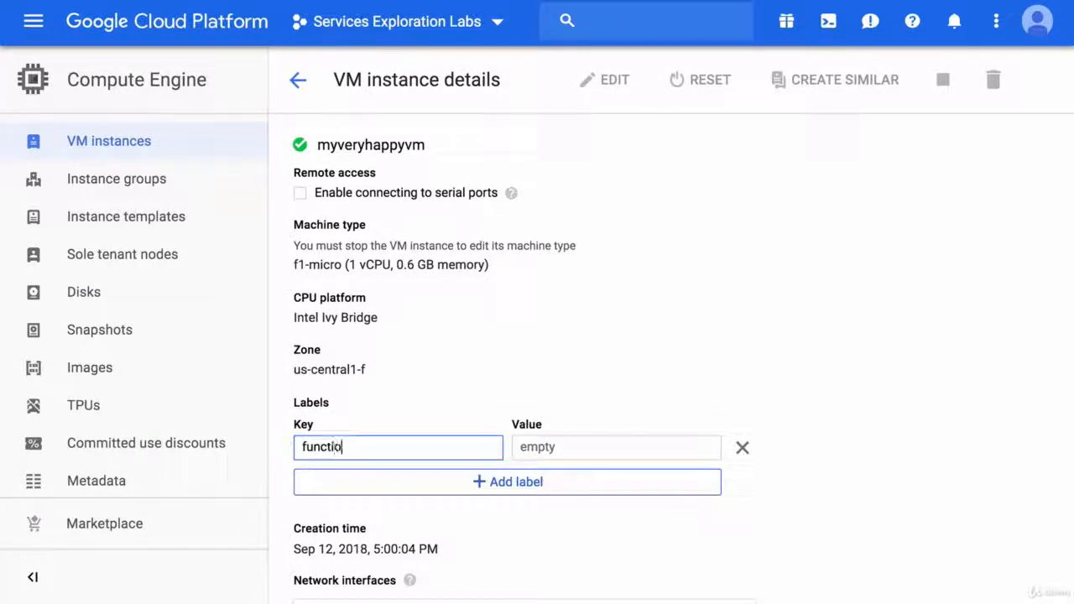
{"action": "key", "text": "Tab"}
{"action": "type", "text": "learning"}
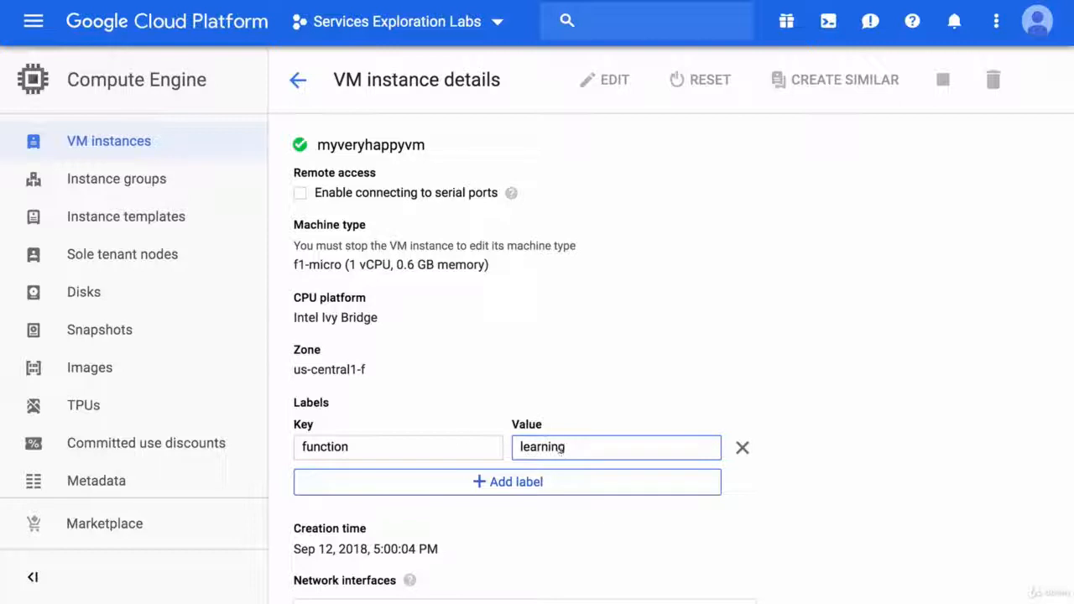
{"action": "left_click", "coordinate": [461, 491]}
{"action": "type", "text": "creationmode"}
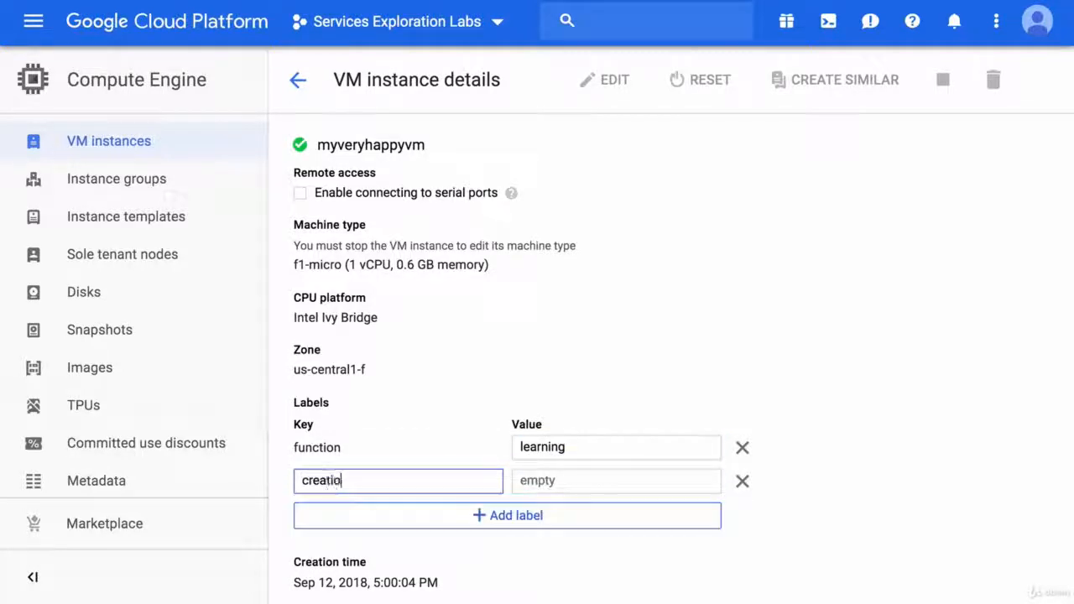
{"action": "key", "text": "Tab"}
{"action": "type", "text": "console"}
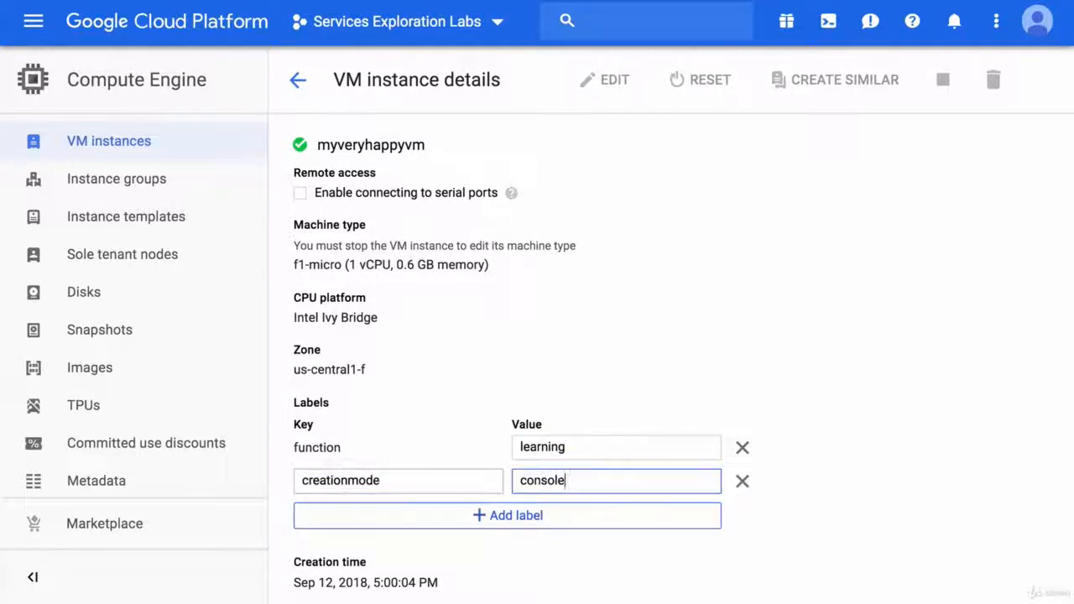
Step: Save the edited settings of myveryhappyvm and check the notification for the edit
{"action": "scroll", "coordinate": [518, 554], "scroll_direction": "down", "scroll_amount": 2}
{"action": "scroll", "coordinate": [518, 553], "scroll_direction": "down", "scroll_amount": 3}
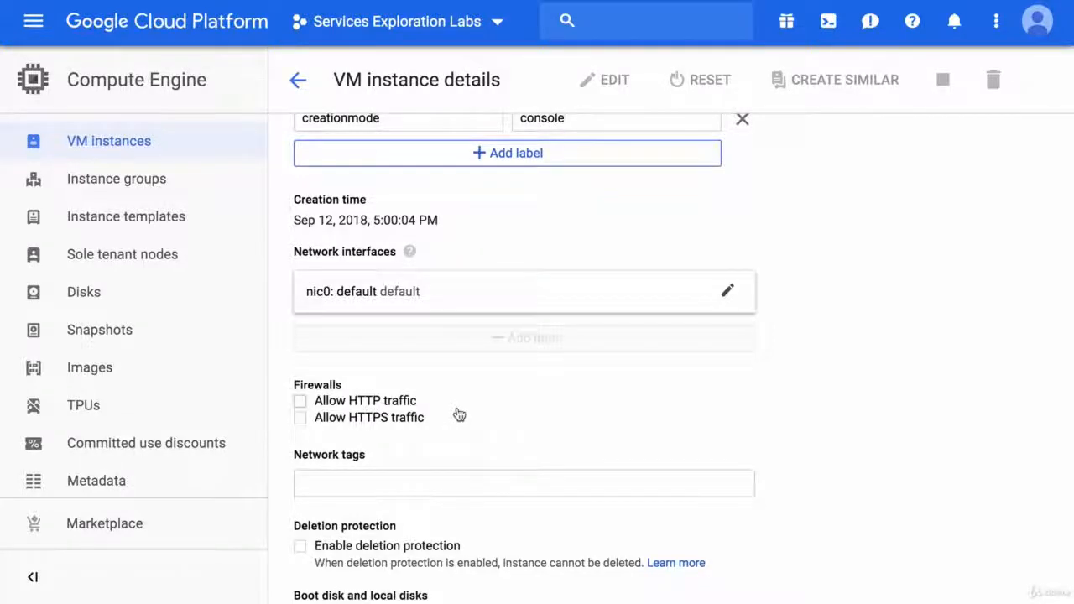
{"action": "scroll", "coordinate": [458, 415], "scroll_direction": "down", "scroll_amount": 4}
{"action": "scroll", "coordinate": [457, 413], "scroll_direction": "down", "scroll_amount": 1}
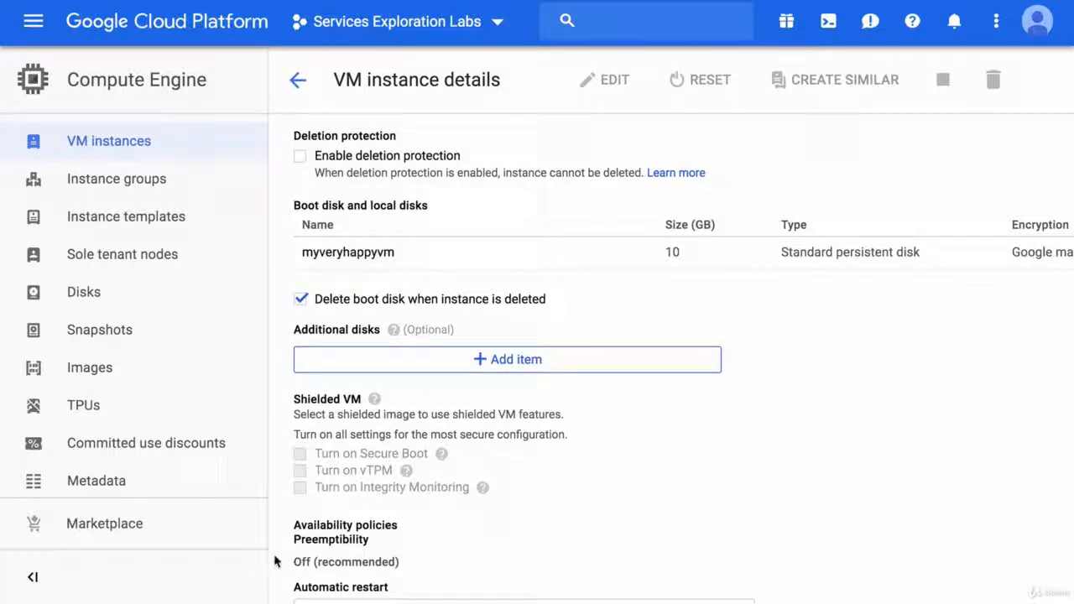
{"action": "scroll", "coordinate": [275, 560], "scroll_direction": "down", "scroll_amount": 5}
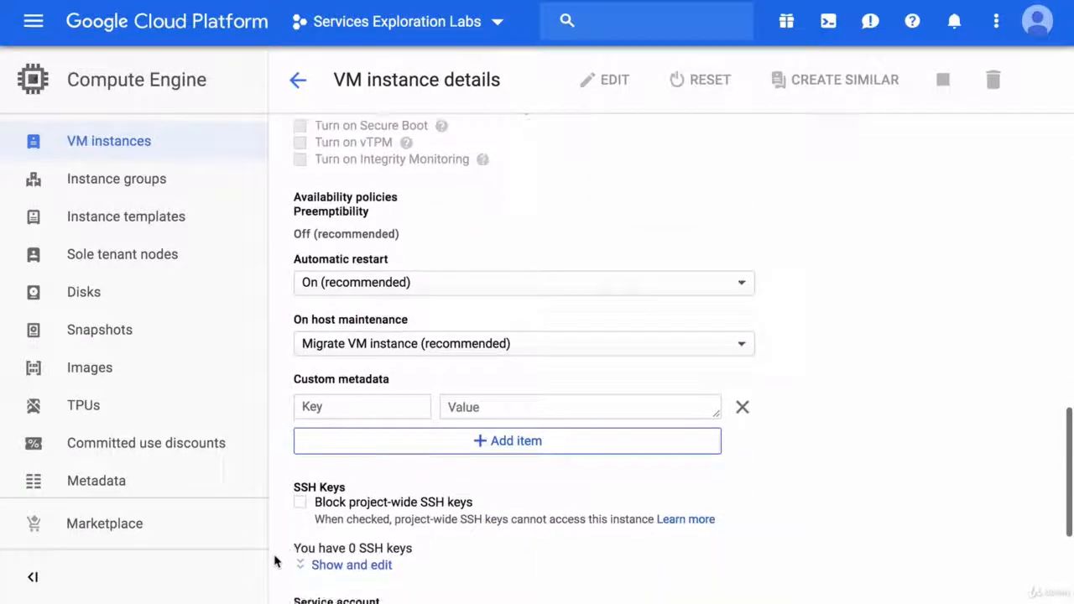
{"action": "scroll", "coordinate": [274, 561], "scroll_direction": "down", "scroll_amount": 1}
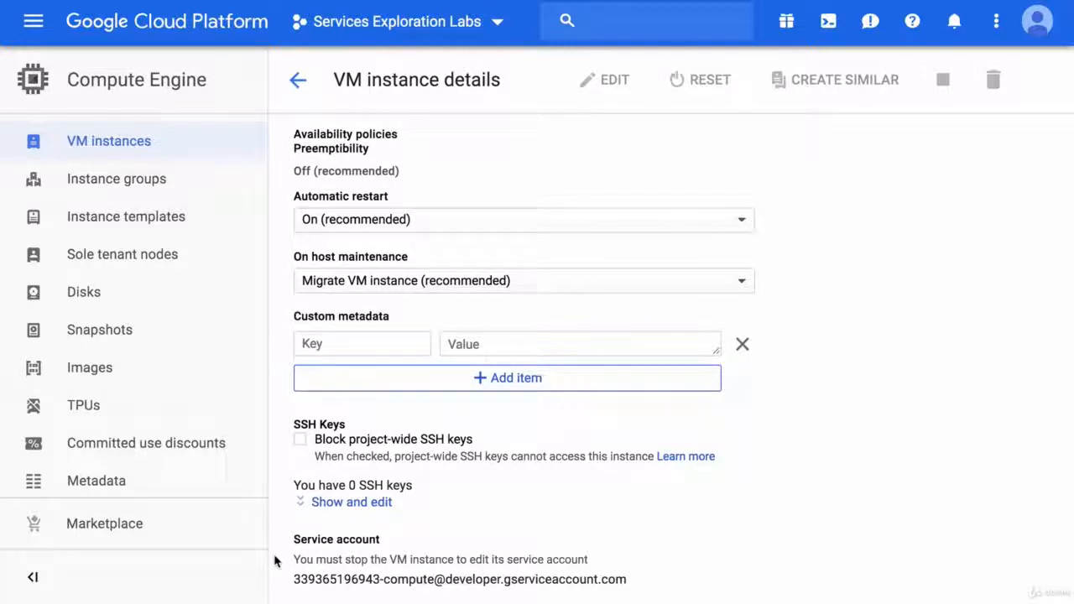
{"action": "scroll", "coordinate": [275, 562], "scroll_direction": "down", "scroll_amount": 3}
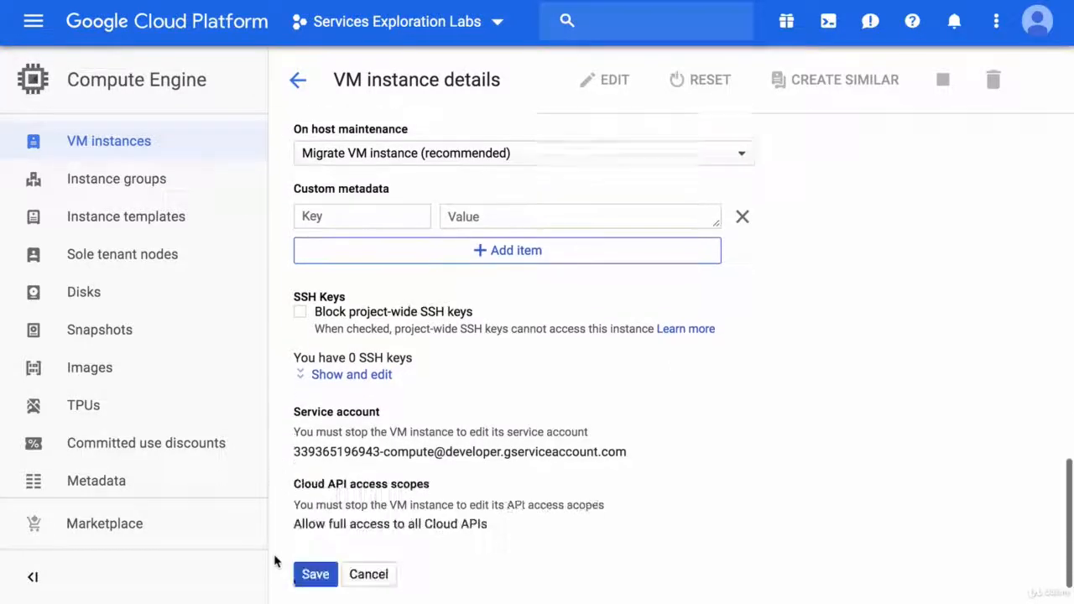
{"action": "left_click", "coordinate": [316, 571]}
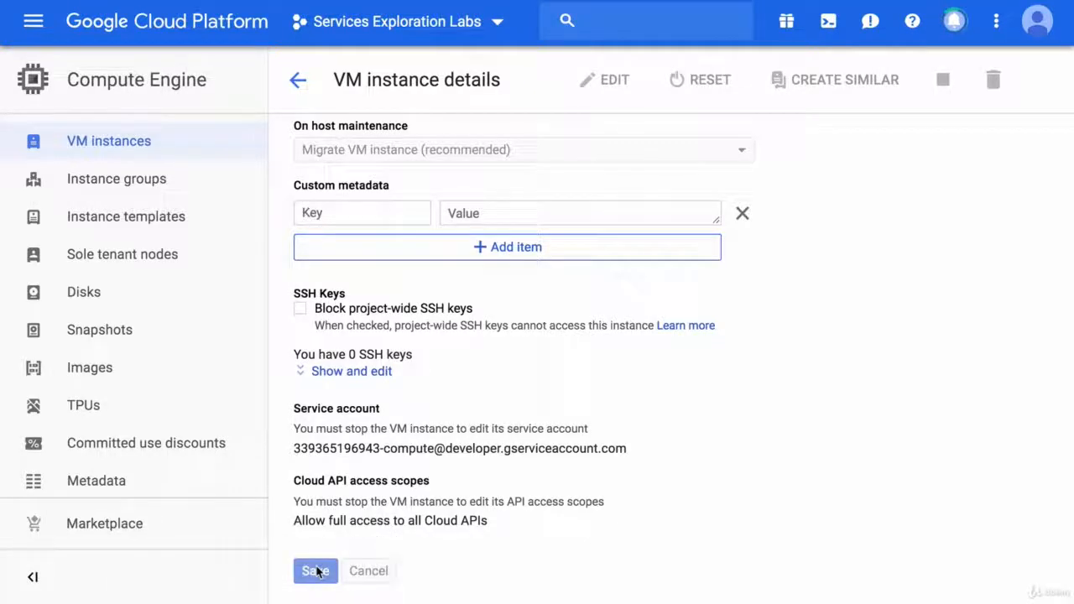
{"action": "left_click", "coordinate": [955, 22]}
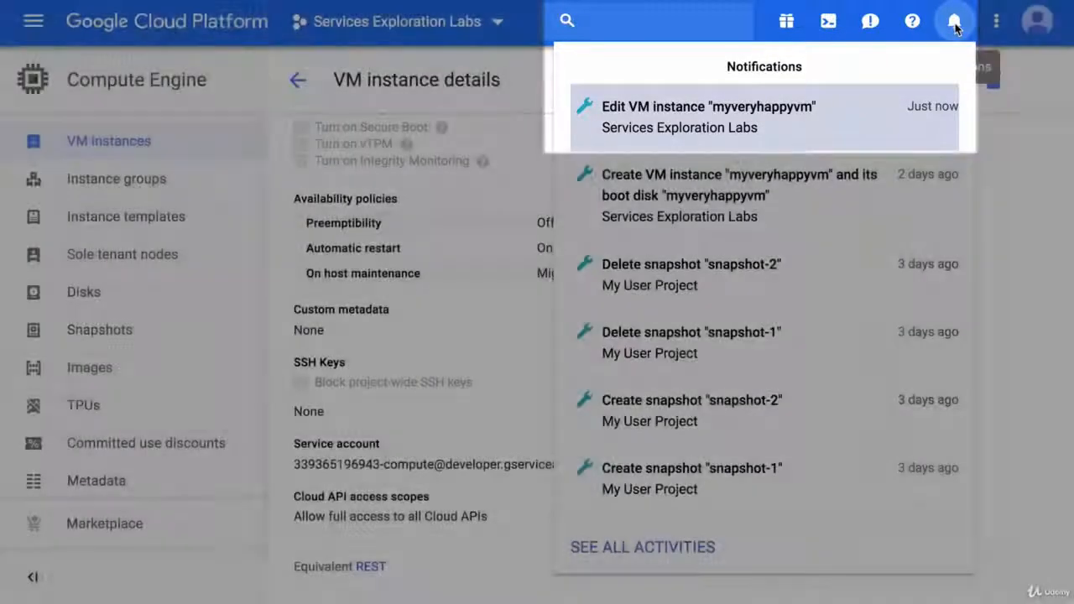
{"action": "left_click", "coordinate": [954, 22]}
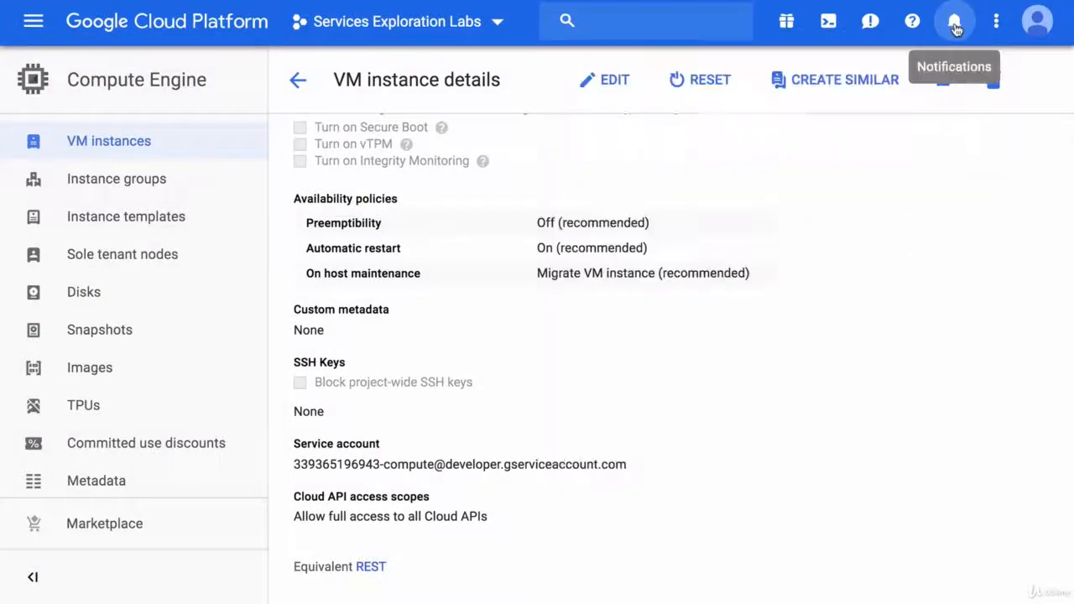
Step: Start creating an instance similar to myveryhappyvm with the side navigation collapsed, and review the available machine types
{"action": "left_click", "coordinate": [845, 80]}
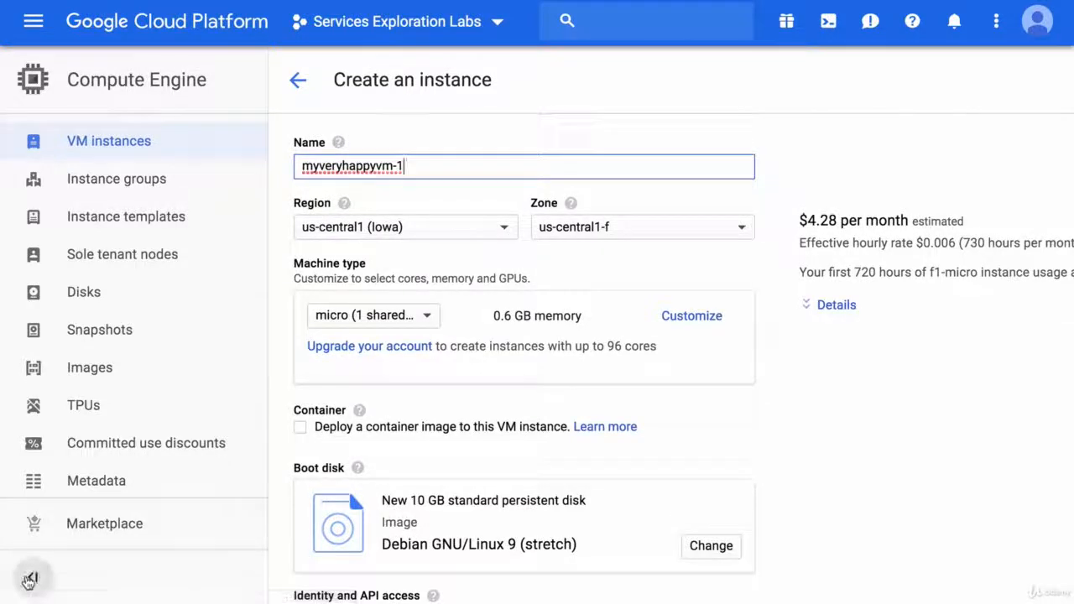
{"action": "left_click", "coordinate": [29, 579]}
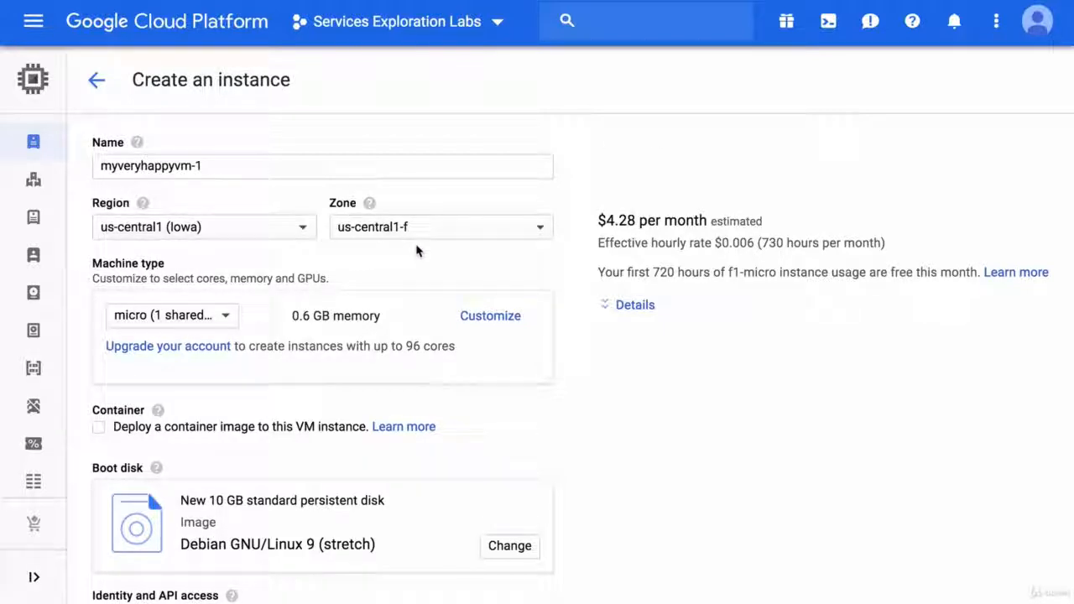
{"action": "left_click", "coordinate": [226, 317]}
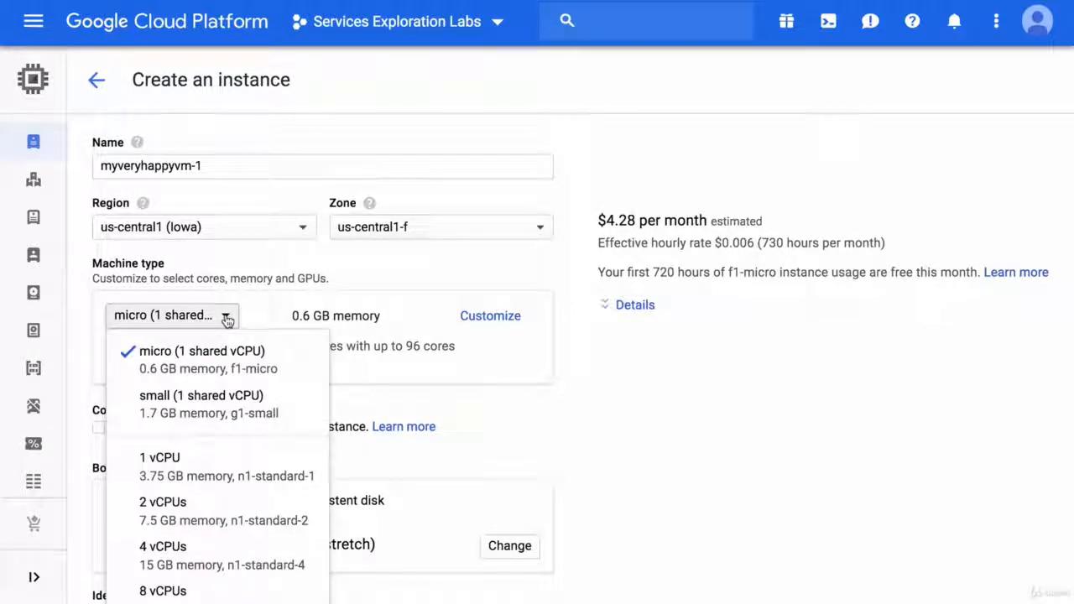
{"action": "left_click", "coordinate": [227, 317]}
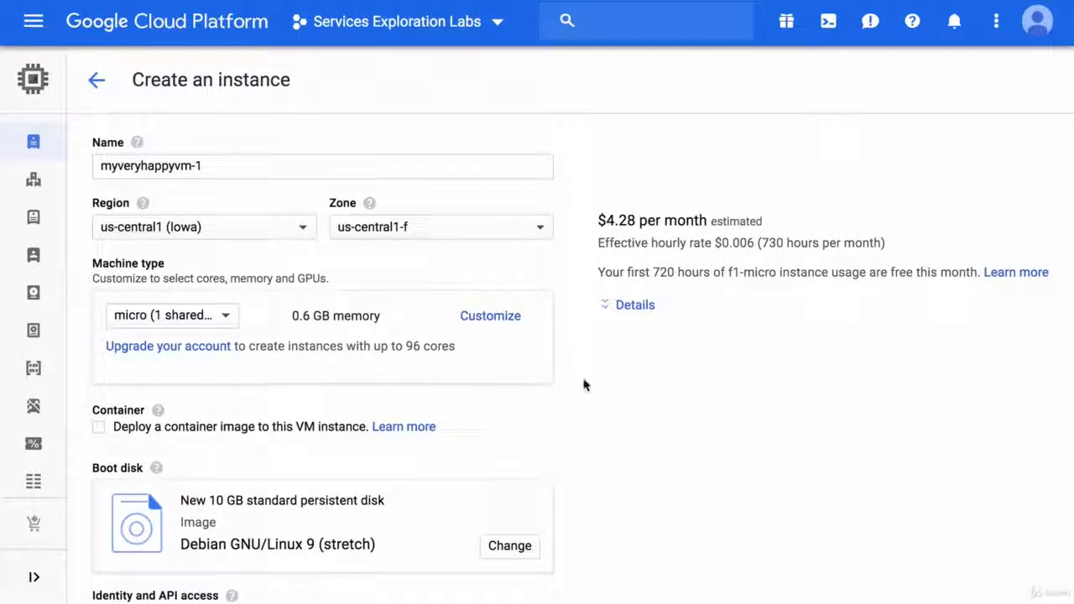
Step: Expand the cost breakdown of the new instance and examine the monthly estimate for the shared vCPU and memory
{"action": "left_click", "coordinate": [633, 305]}
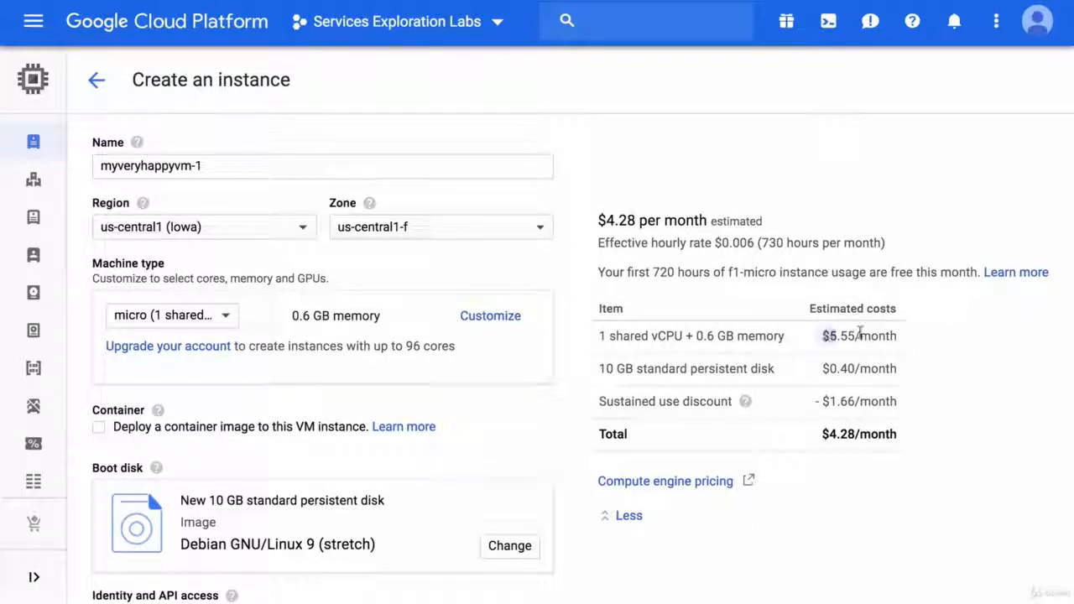
{"action": "left_click_drag", "start_coordinate": [822, 335], "coordinate": [906, 343]}
{"action": "left_click", "coordinate": [905, 343]}
Step: Expand the advanced management options of the new instance and set Preemptibility to On in the availability policy
{"action": "scroll", "coordinate": [902, 408], "scroll_direction": "down", "scroll_amount": 3}
{"action": "scroll", "coordinate": [902, 409], "scroll_direction": "down", "scroll_amount": 3}
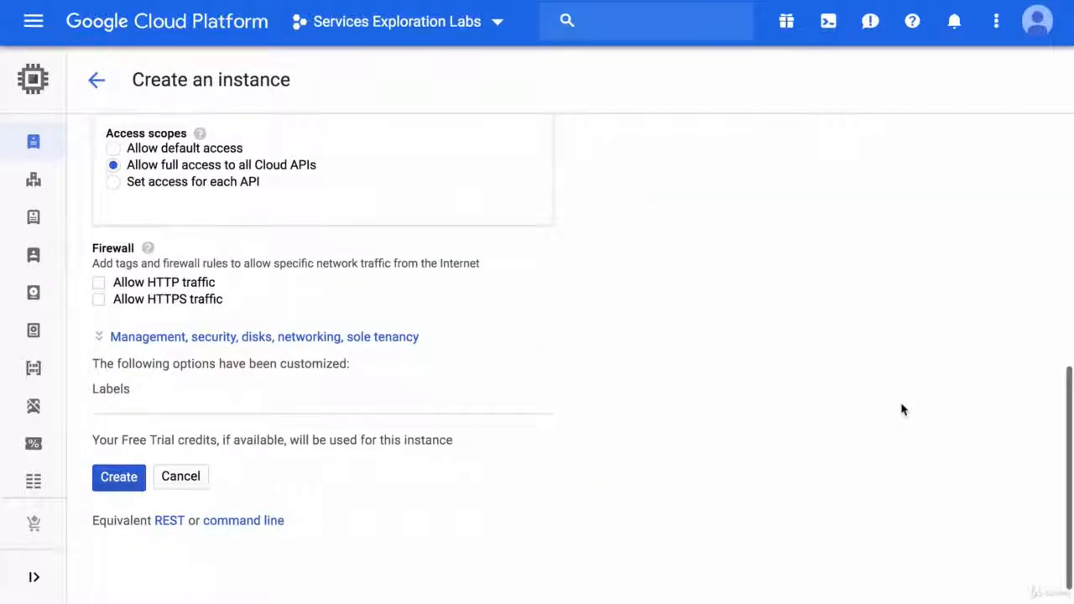
{"action": "left_click", "coordinate": [389, 339]}
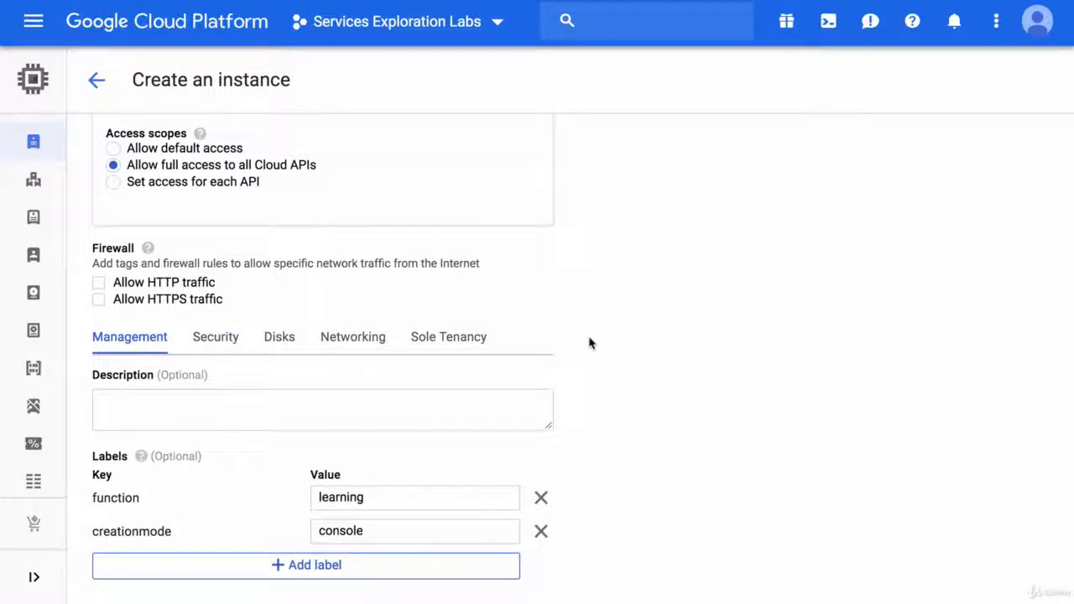
{"action": "scroll", "coordinate": [590, 343], "scroll_direction": "down", "scroll_amount": 2}
{"action": "scroll", "coordinate": [590, 342], "scroll_direction": "down", "scroll_amount": 8}
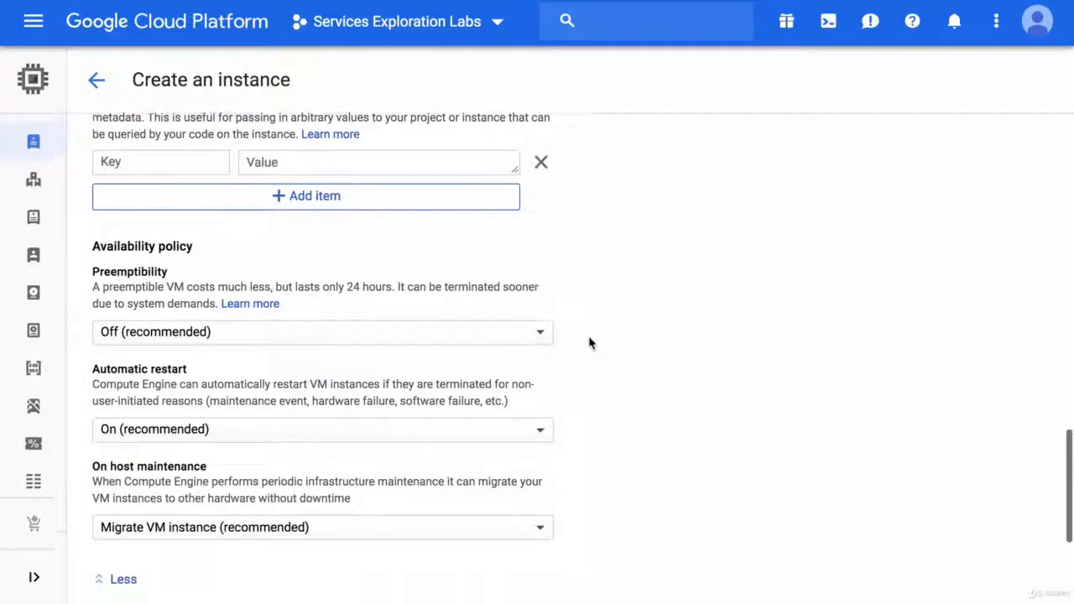
{"action": "scroll", "coordinate": [590, 343], "scroll_direction": "down", "scroll_amount": 1}
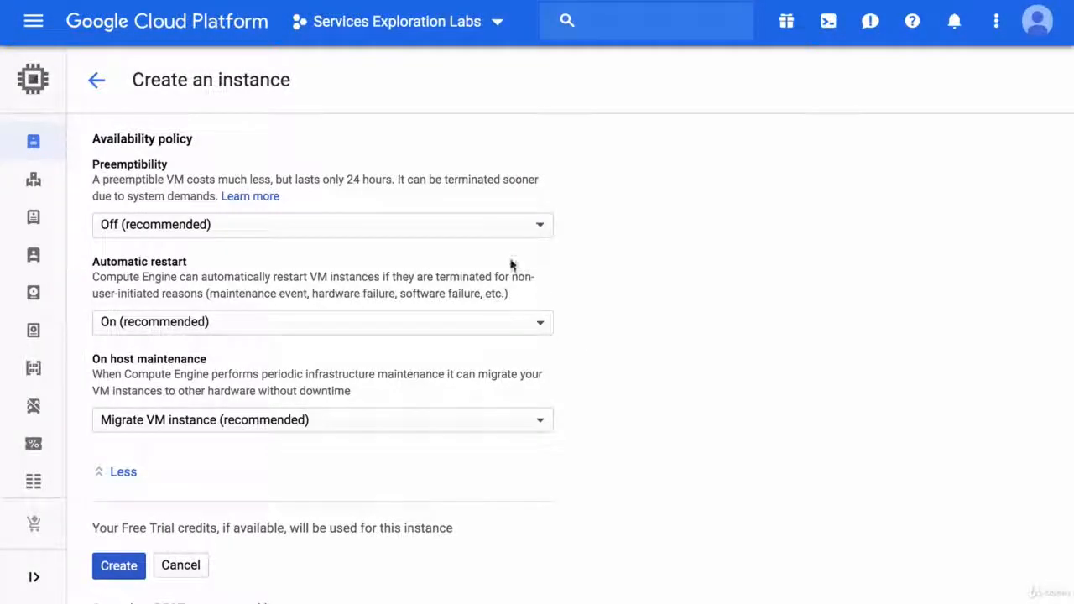
{"action": "left_click", "coordinate": [481, 237]}
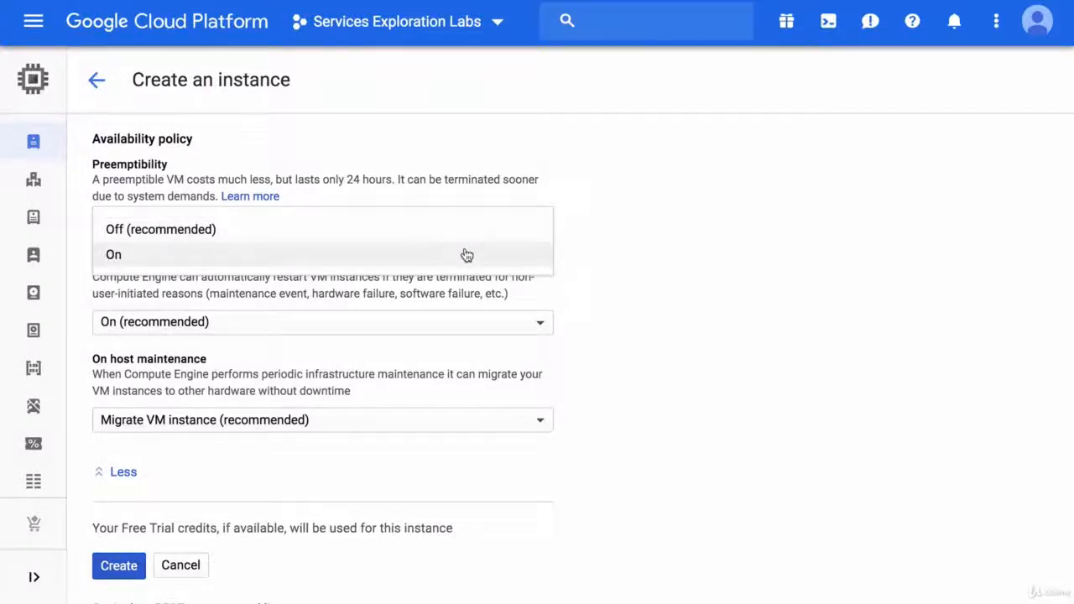
{"action": "left_click", "coordinate": [464, 253]}
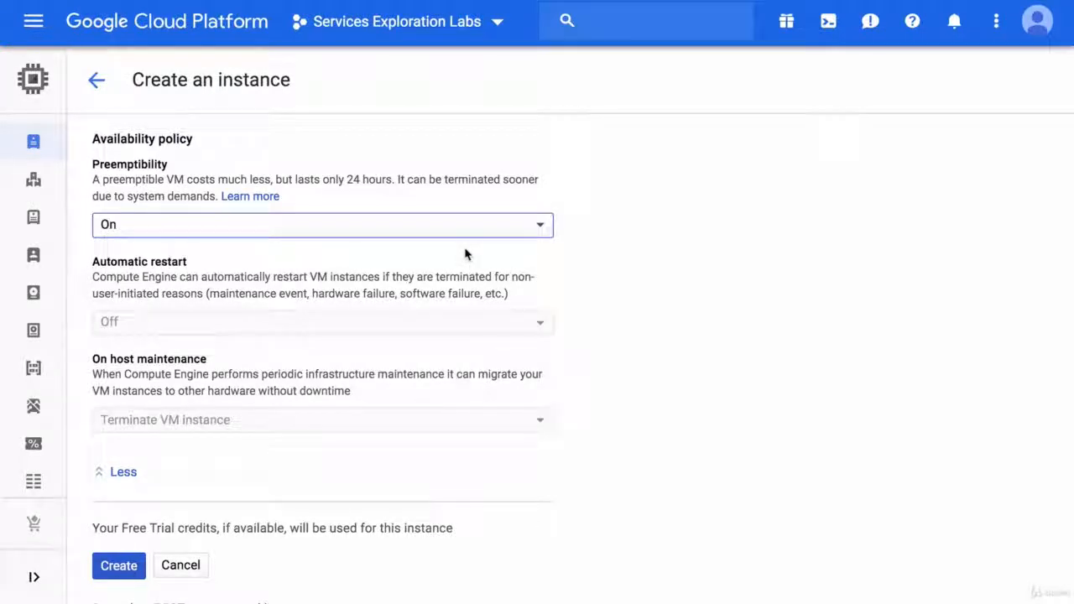
Step: Review the cost estimate with preemptibility on, and the automatic restart and host maintenance settings
{"action": "scroll", "coordinate": [729, 261], "scroll_direction": "up", "scroll_amount": 15}
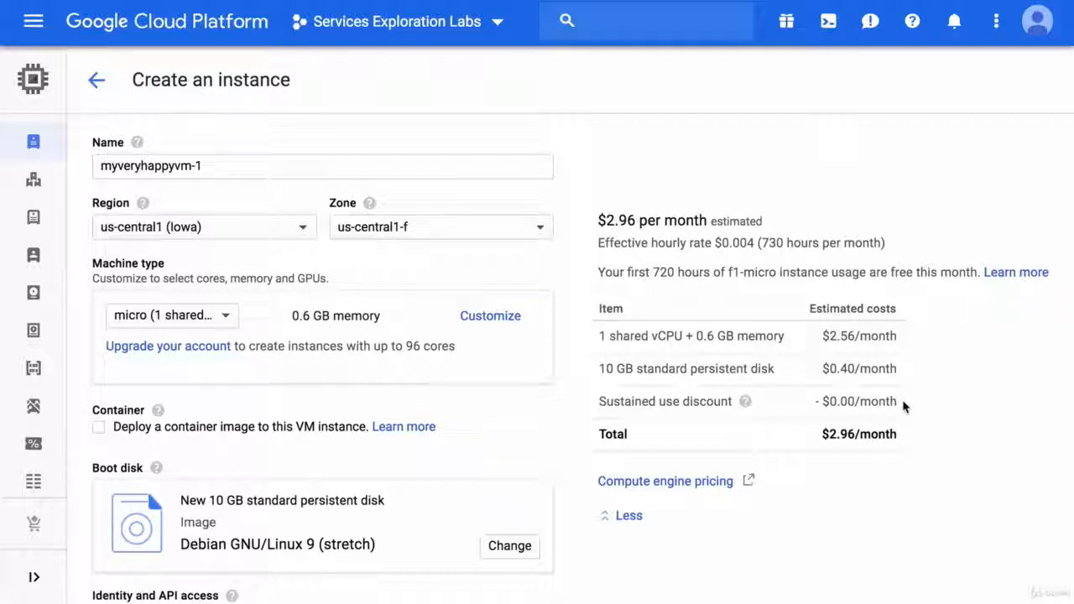
{"action": "scroll", "coordinate": [898, 336], "scroll_direction": "down", "scroll_amount": 15}
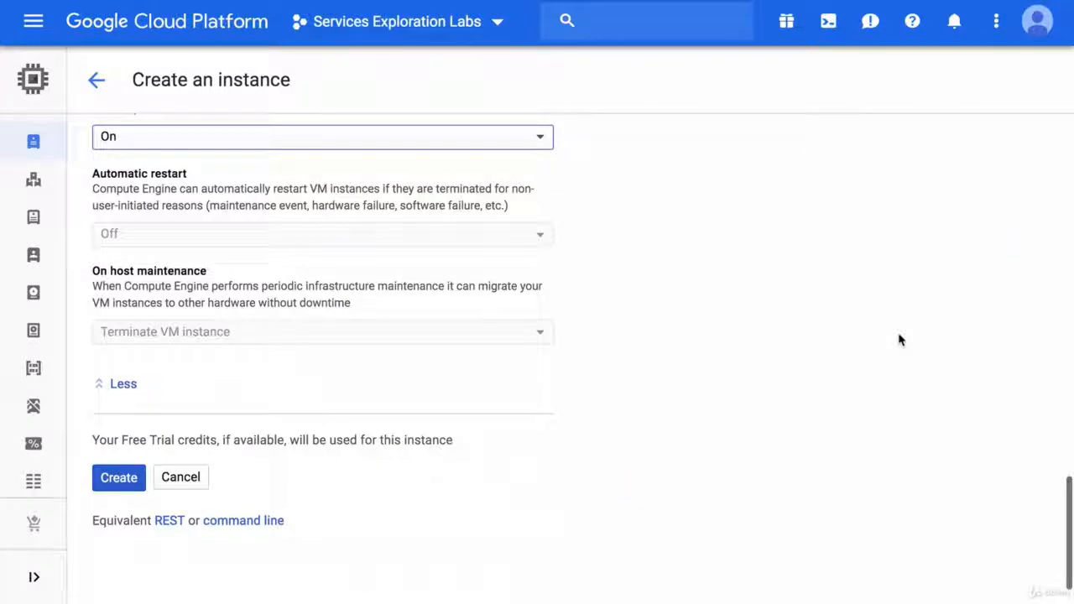
{"action": "scroll", "coordinate": [753, 260], "scroll_direction": "up", "scroll_amount": 2}
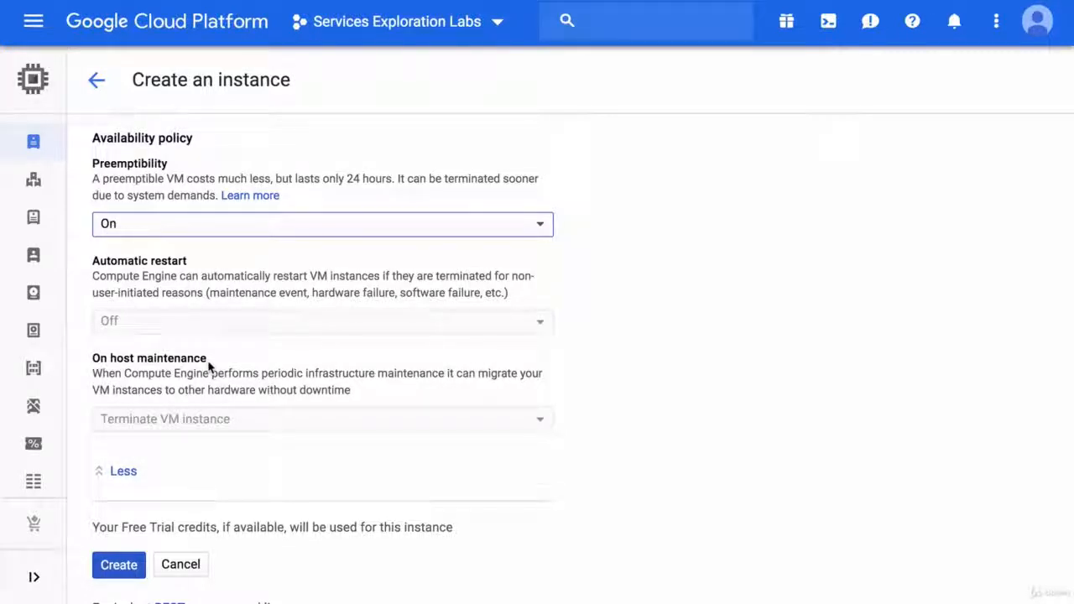
{"action": "left_click", "coordinate": [240, 354]}
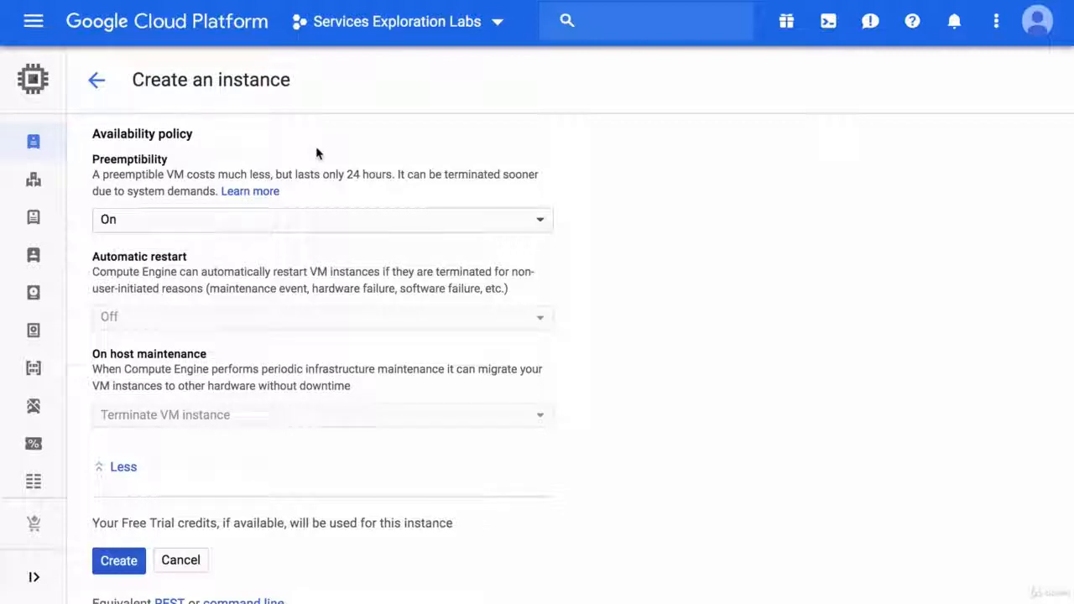
Step: Review the Security options of the new instance, trying the project-wide SSH key block and inspecting the SSH key data field
{"action": "scroll", "coordinate": [317, 154], "scroll_direction": "up", "scroll_amount": 3}
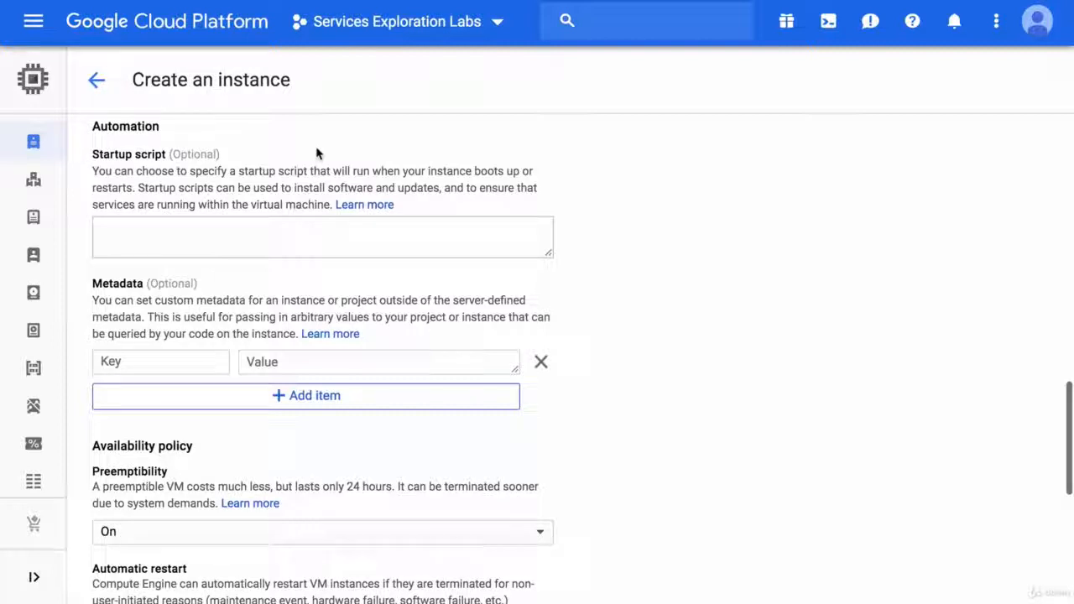
{"action": "scroll", "coordinate": [316, 153], "scroll_direction": "up", "scroll_amount": 4}
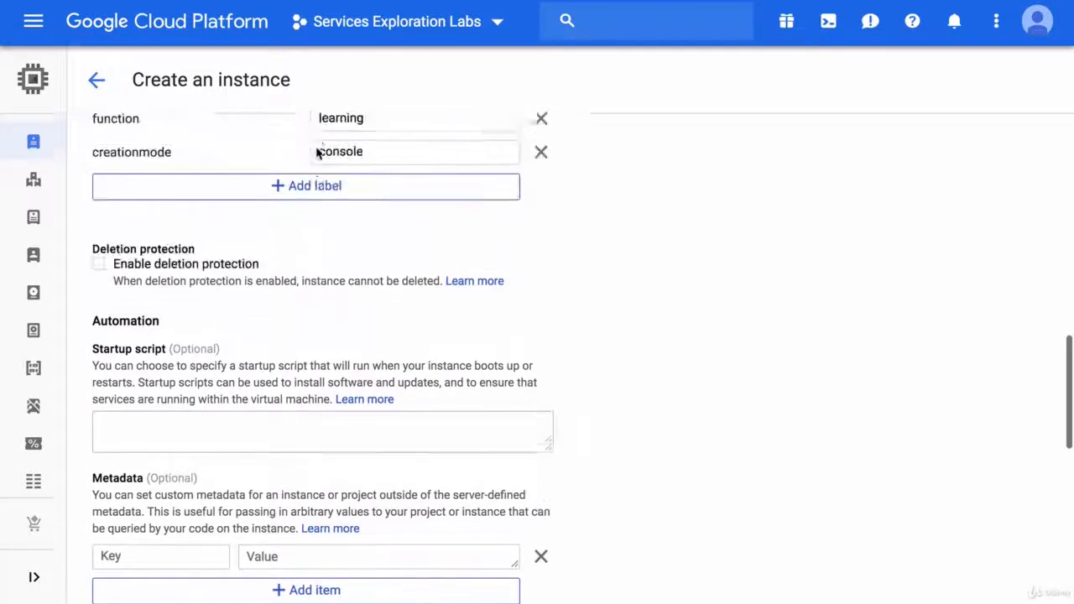
{"action": "scroll", "coordinate": [315, 151], "scroll_direction": "up", "scroll_amount": 1}
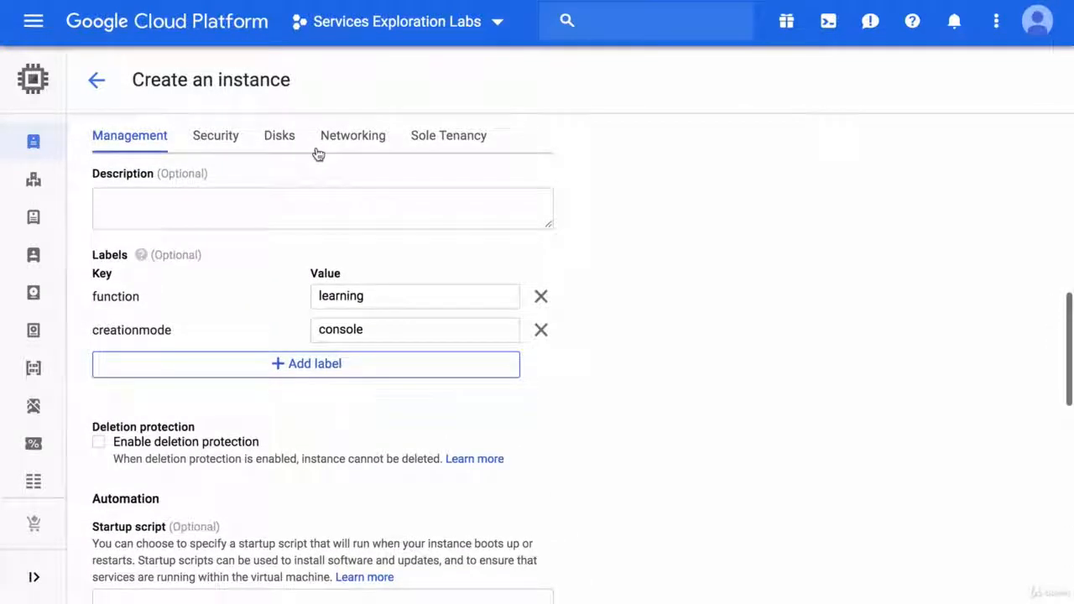
{"action": "left_click", "coordinate": [217, 141]}
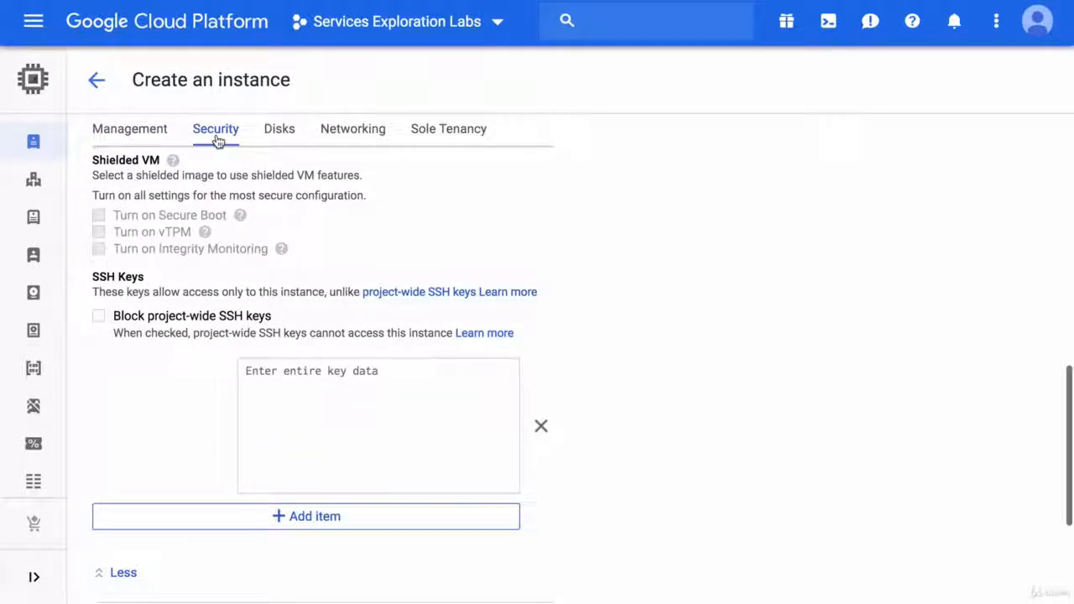
{"action": "left_click", "coordinate": [101, 318]}
{"action": "left_click", "coordinate": [101, 318]}
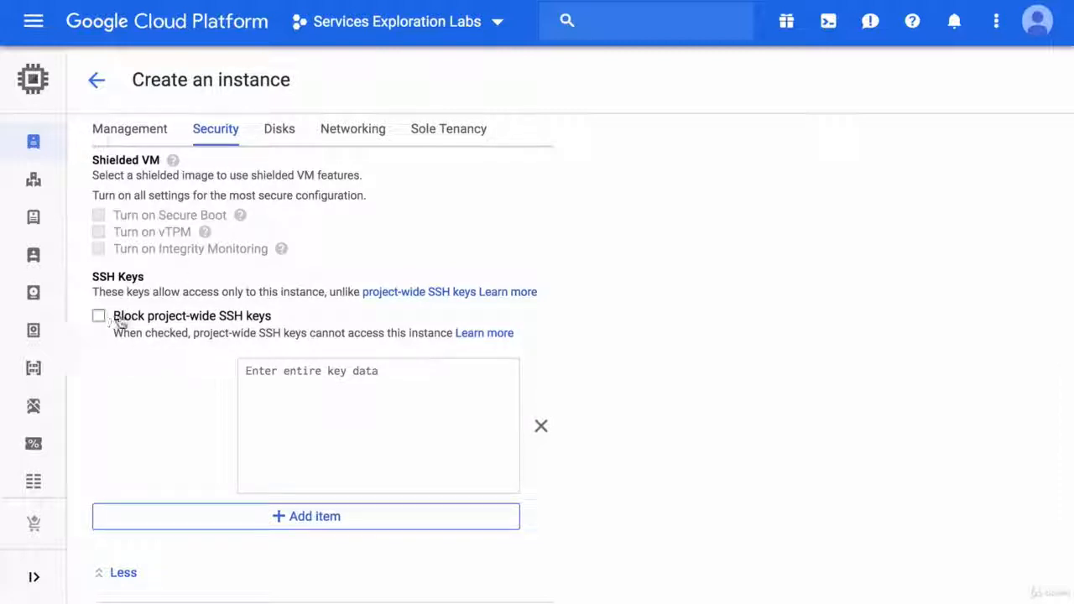
{"action": "left_click", "coordinate": [311, 420]}
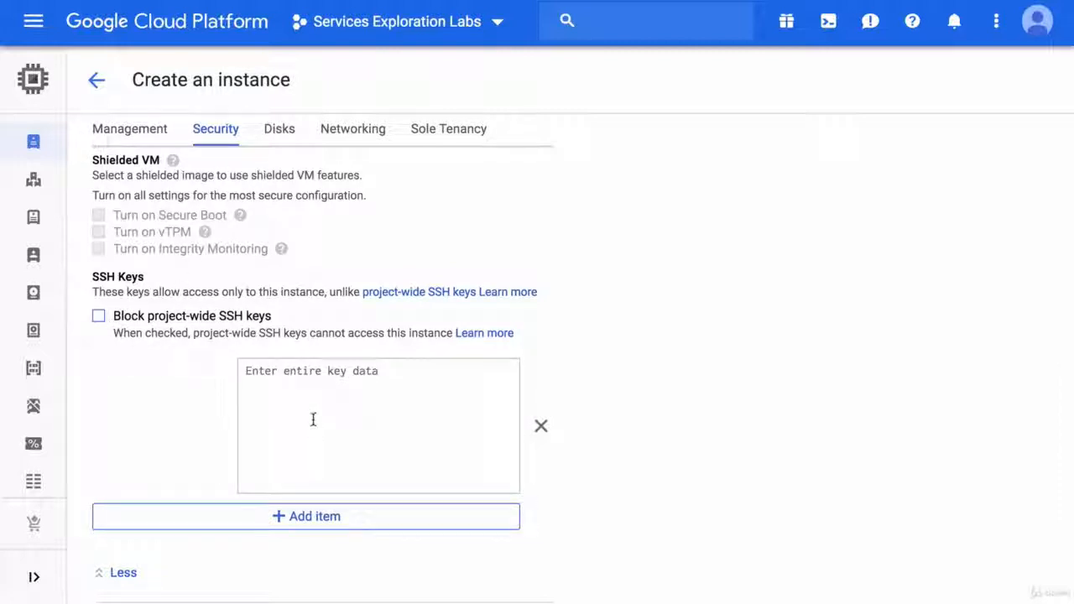
{"action": "left_click", "coordinate": [218, 408]}
Step: Review the Disks and Networking options of the new instance and cancel its creation
{"action": "left_click", "coordinate": [282, 135]}
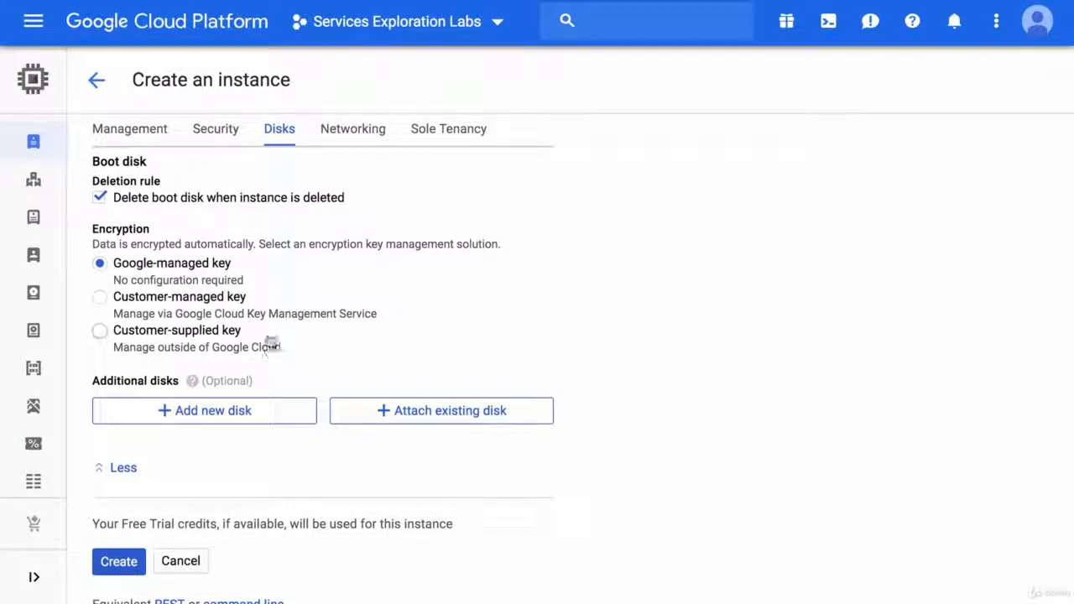
{"action": "left_click", "coordinate": [366, 136]}
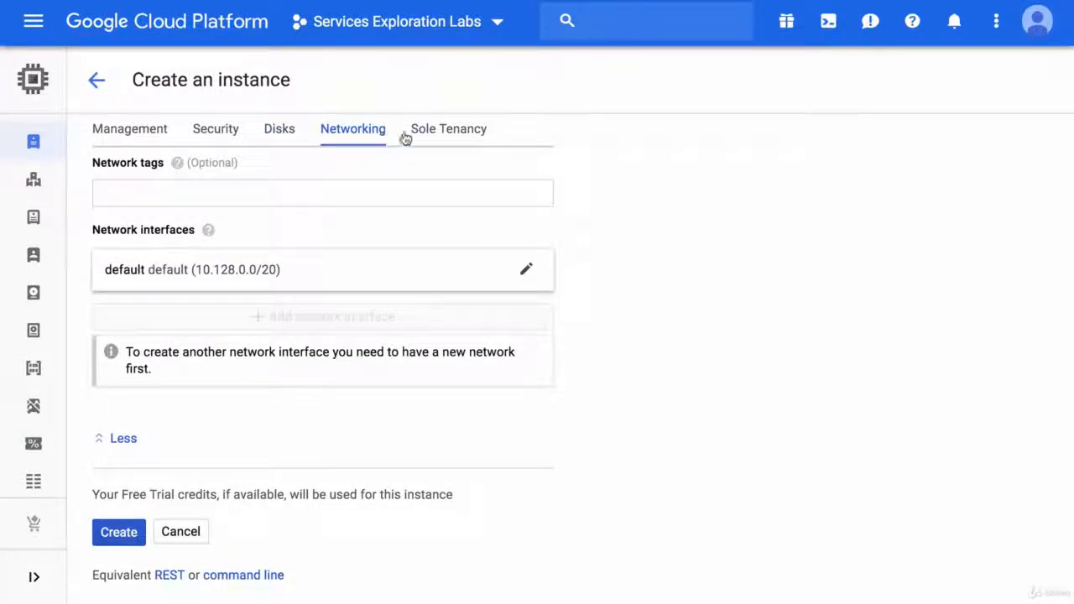
{"action": "left_click", "coordinate": [180, 532]}
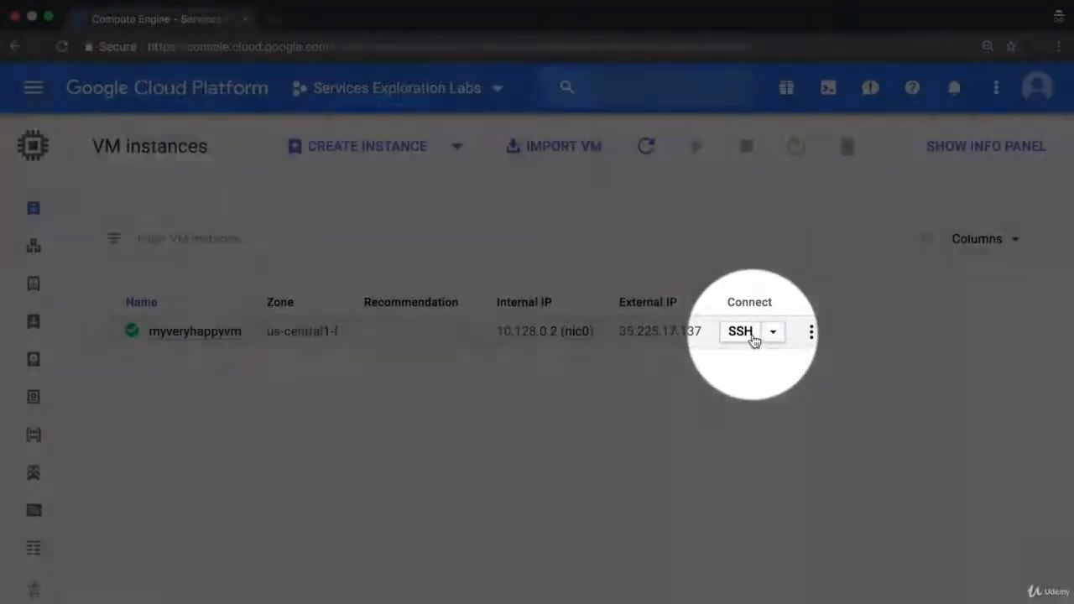
Step: Open an SSH session to myveryhappyvm and check the user and machine with whoami and hostname
{"action": "left_click", "coordinate": [753, 339]}
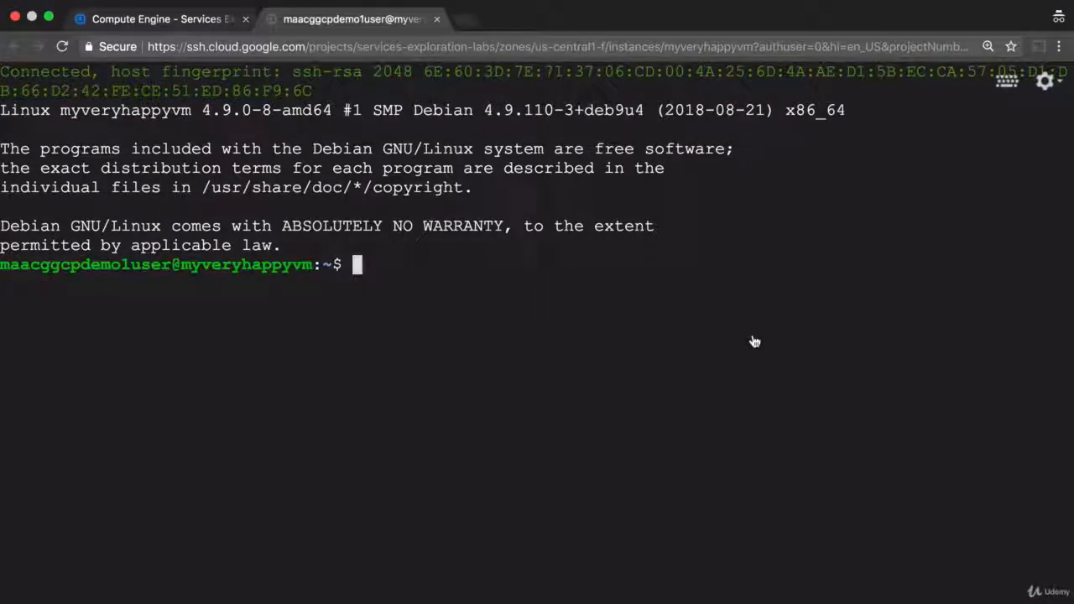
{"action": "type", "text": "whoami"}
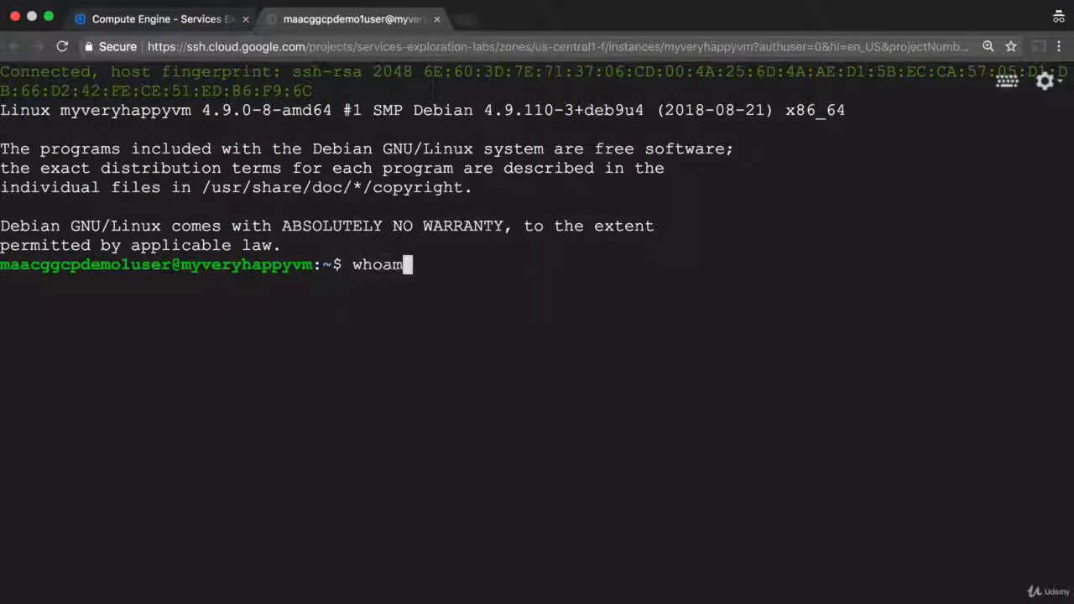
{"action": "key", "text": "Return"}
{"action": "type", "text": "hostname"}
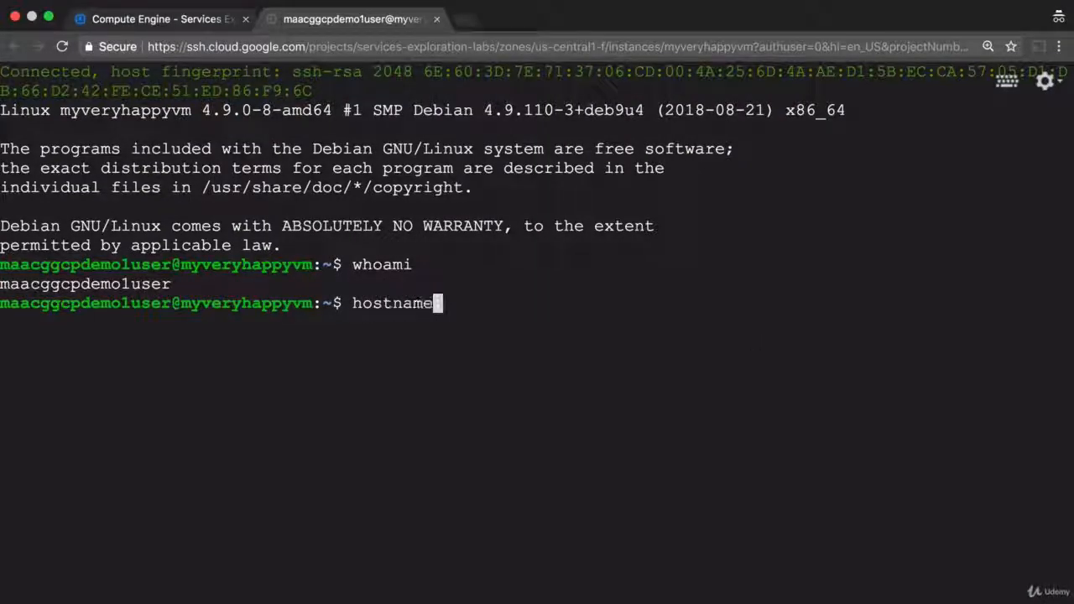
{"action": "key", "text": "Return"}
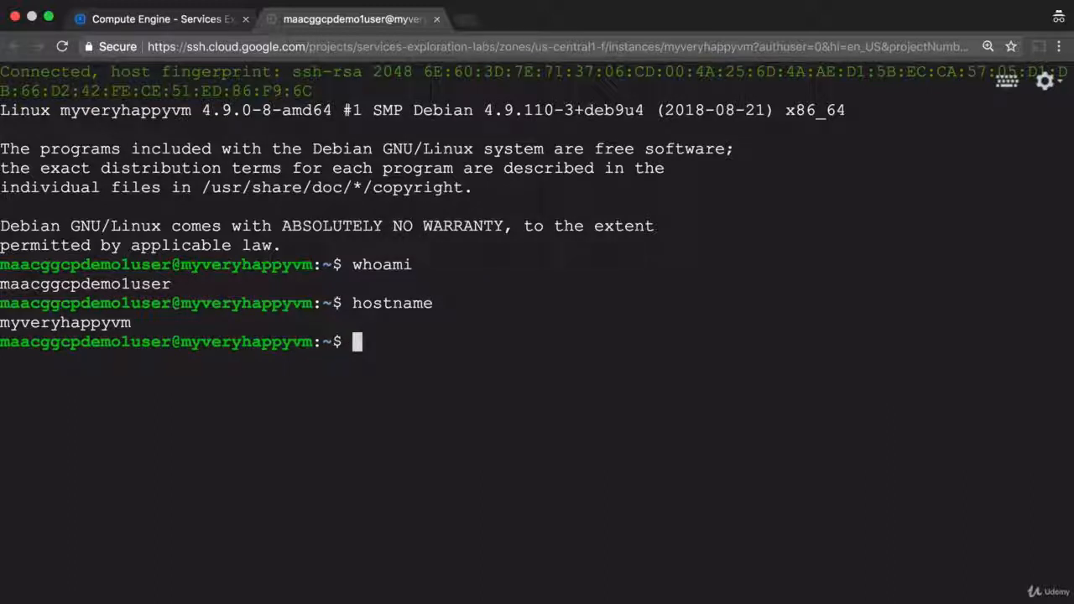
Step: Clear the terminal and list the project's storage buckets with gsutil ls
{"action": "type", "text": "clear"}
{"action": "key", "text": "Return"}
{"action": "type", "text": "gs"}
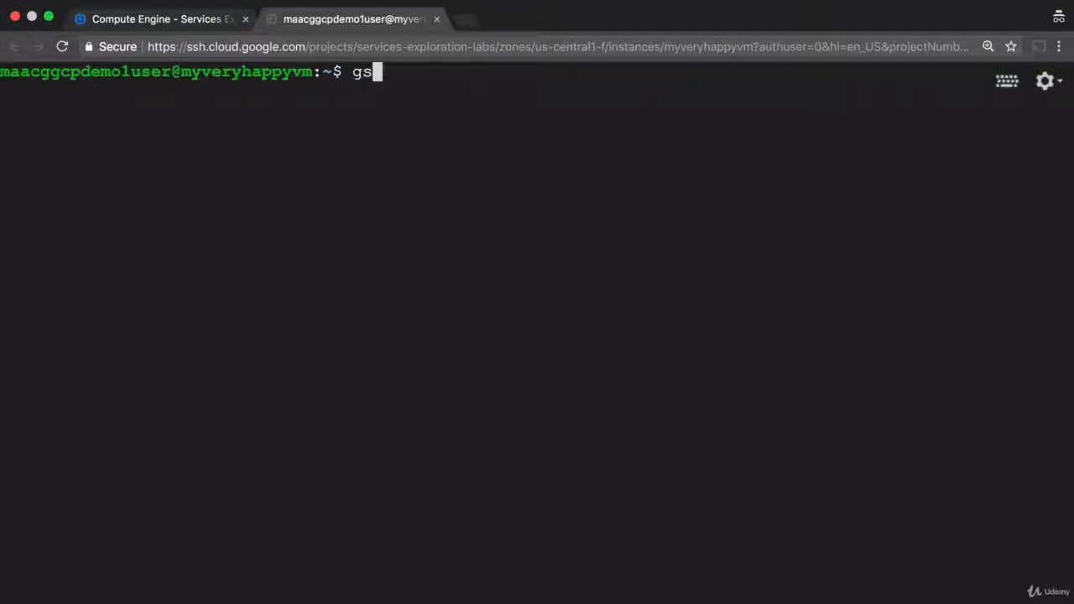
{"action": "type", "text": "util ls"}
{"action": "key", "text": "Return"}
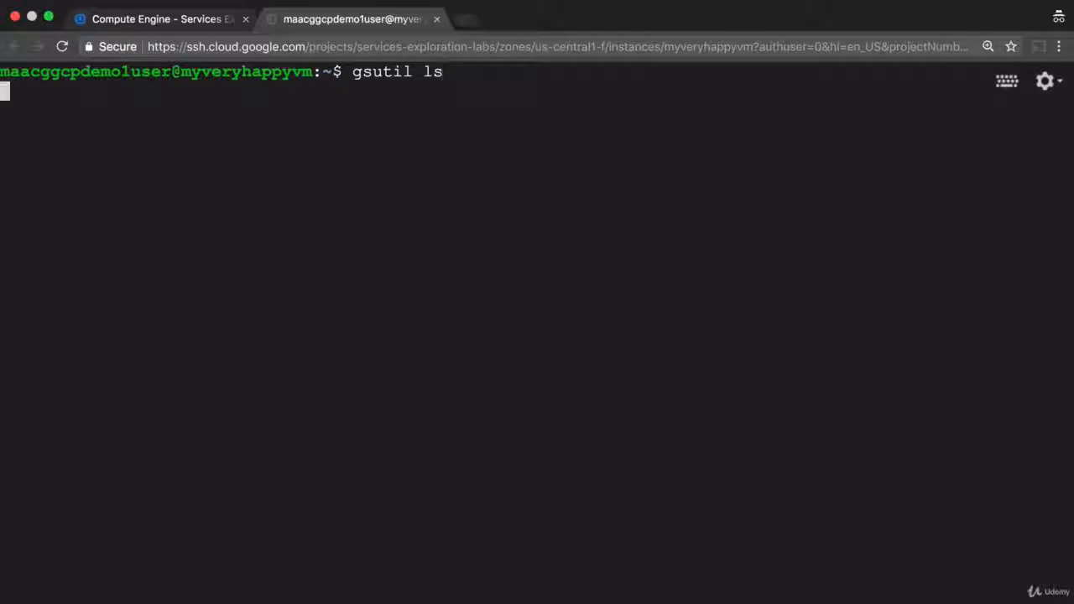
Step: List the project's VM instances with gcloud compute instances list
{"action": "type", "text": "gclo"}
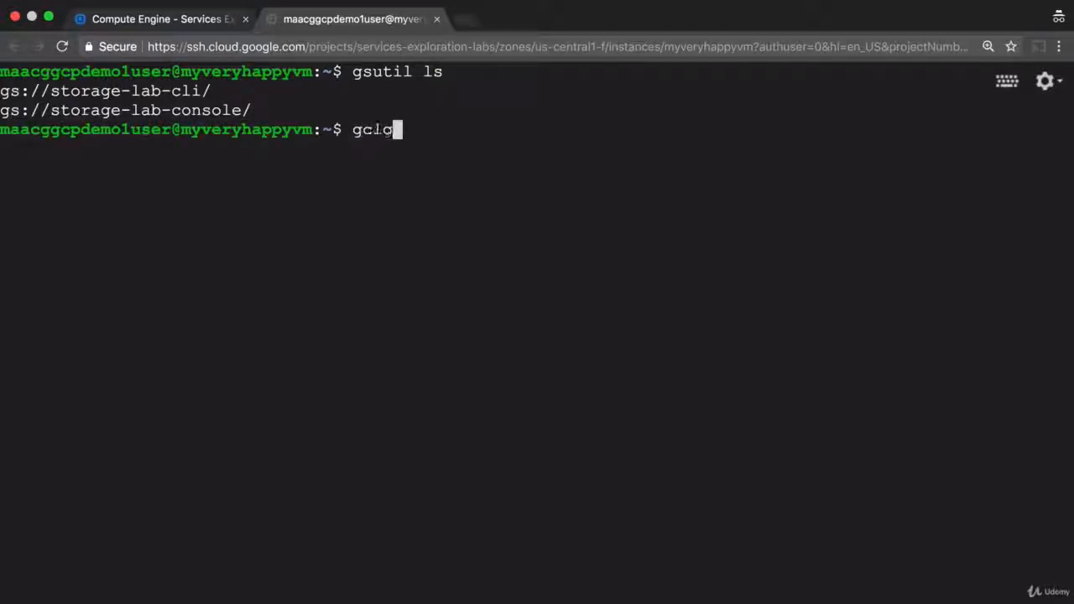
{"action": "type", "text": "ud compute instances list"}
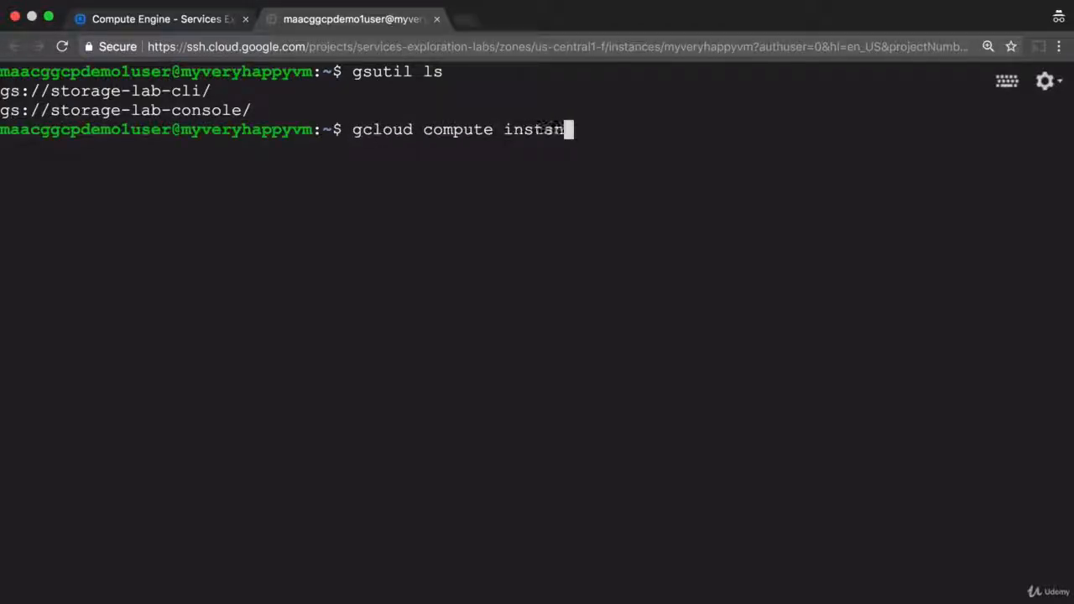
{"action": "key", "text": "Return"}
Step: Delete the VM with gcloud compute instances delete myveryhappyvm, accepting zone us-central1-f and confirming the deletion
{"action": "key", "text": "Up"}
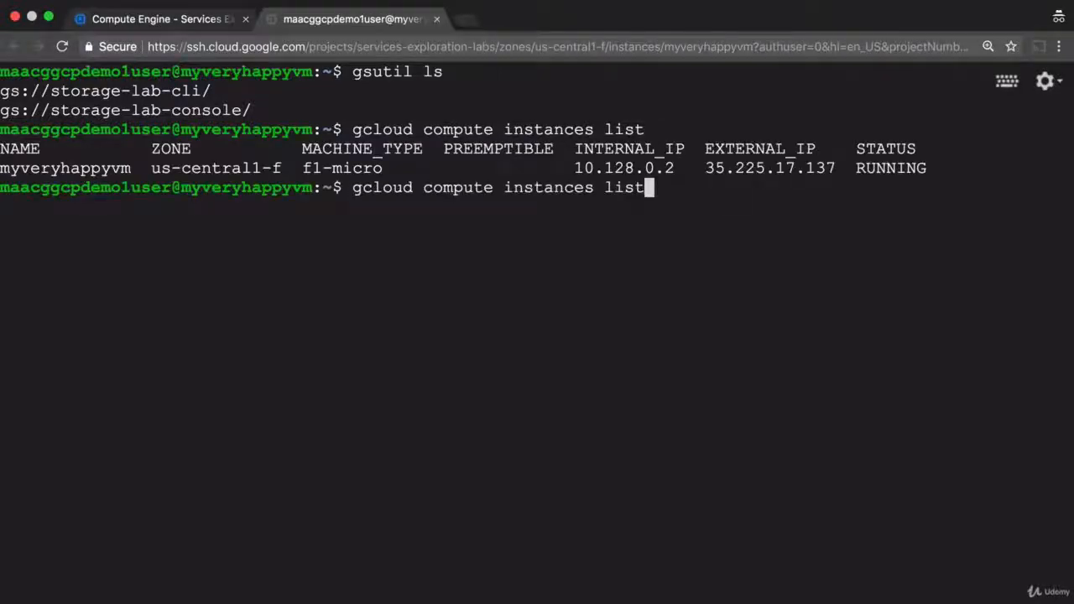
{"action": "key", "text": "BackSpace"}
{"action": "key", "text": "BackSpace"}
{"action": "key", "text": "BackSpace"}
{"action": "key", "text": "BackSpace"}
{"action": "type", "text": "delete myv"}
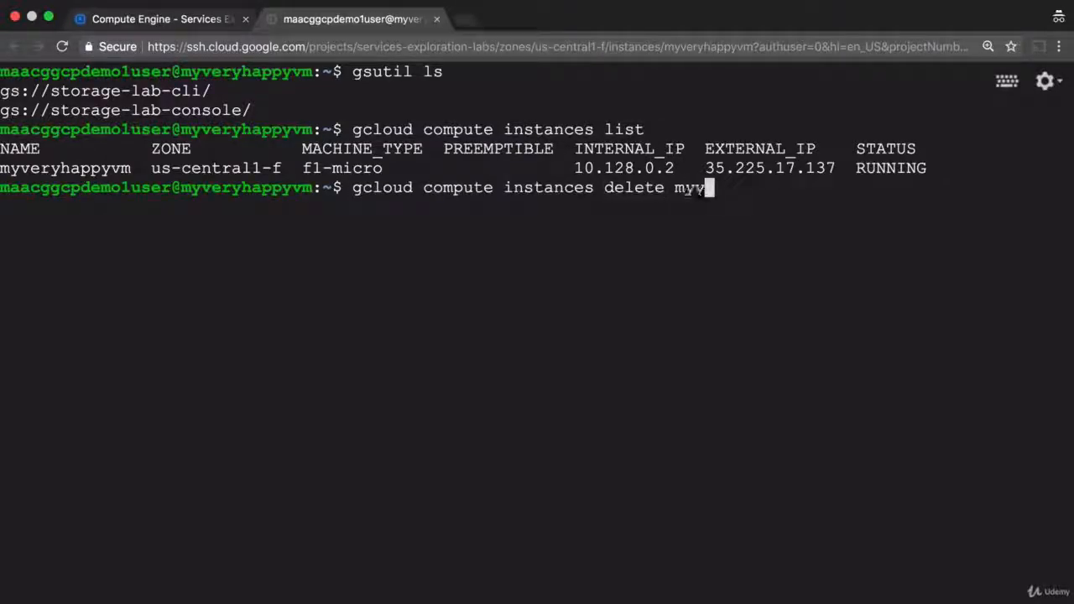
{"action": "type", "text": "eryhappyvm"}
{"action": "key", "text": "Return"}
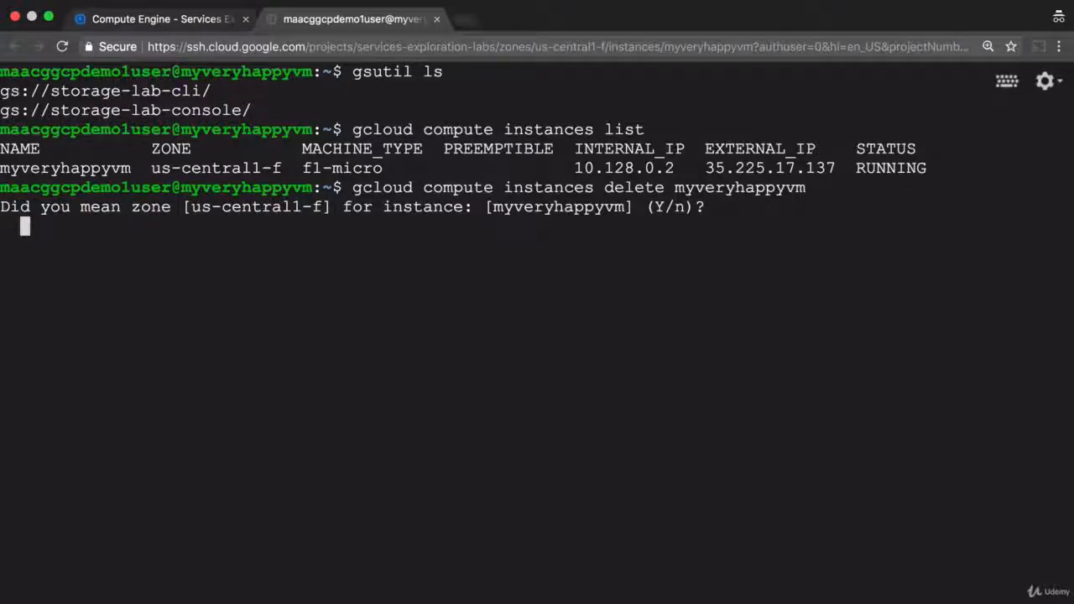
{"action": "key", "text": "Return"}
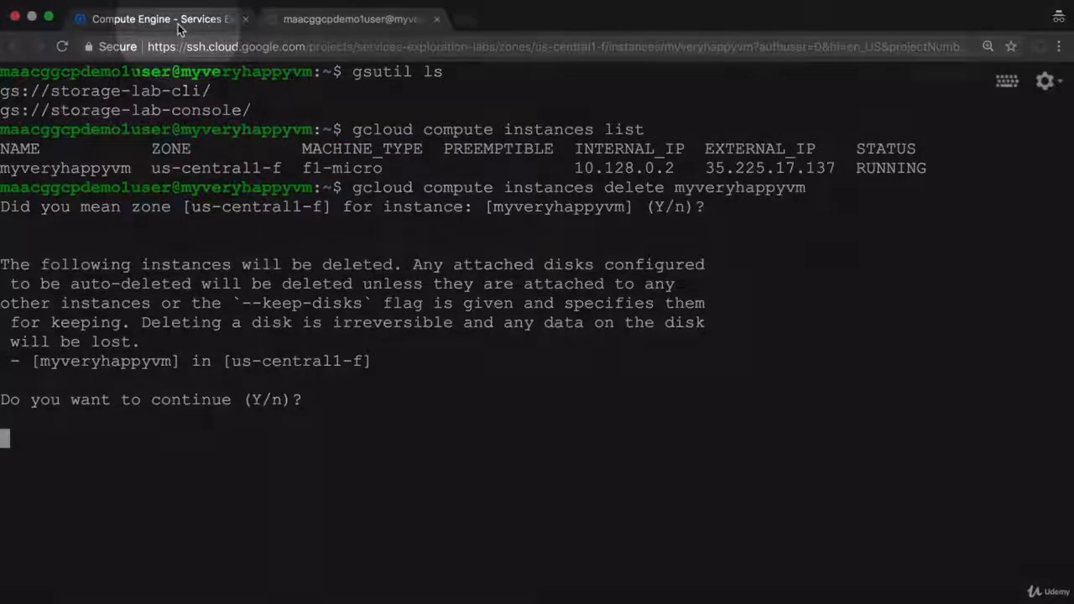
Step: Switch back to the Compute Engine console, refresh the VM instances list and view the project's full activity log
{"action": "left_click", "coordinate": [178, 21]}
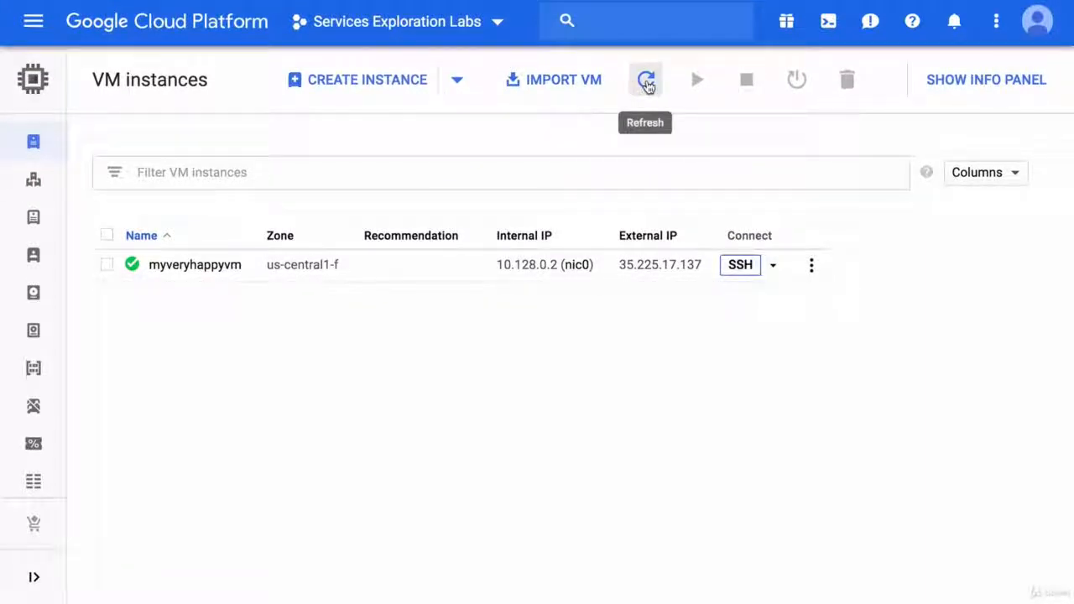
{"action": "left_click", "coordinate": [645, 81]}
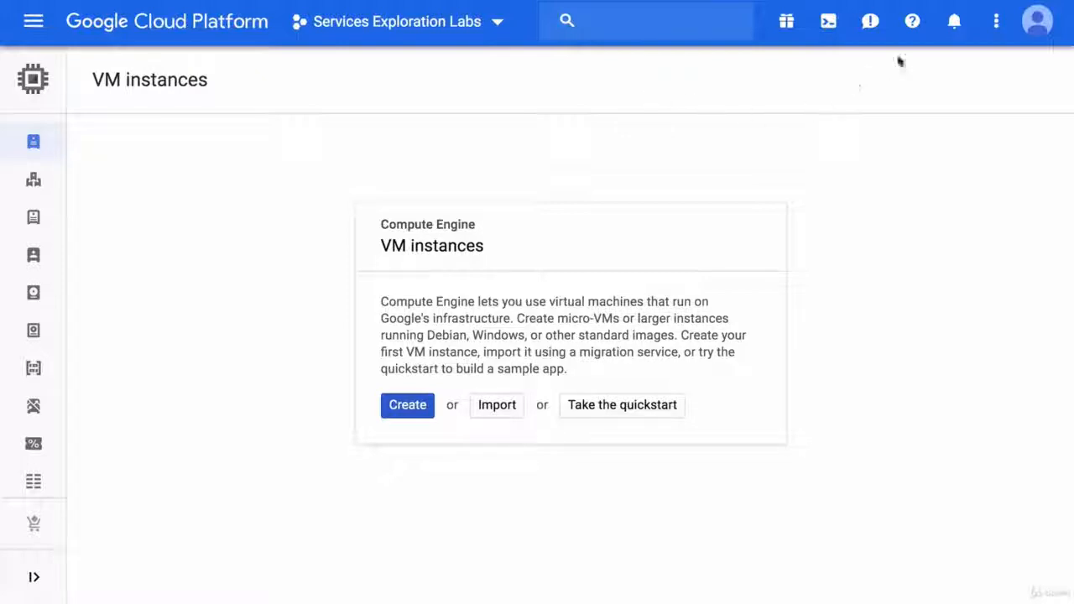
{"action": "left_click", "coordinate": [956, 25]}
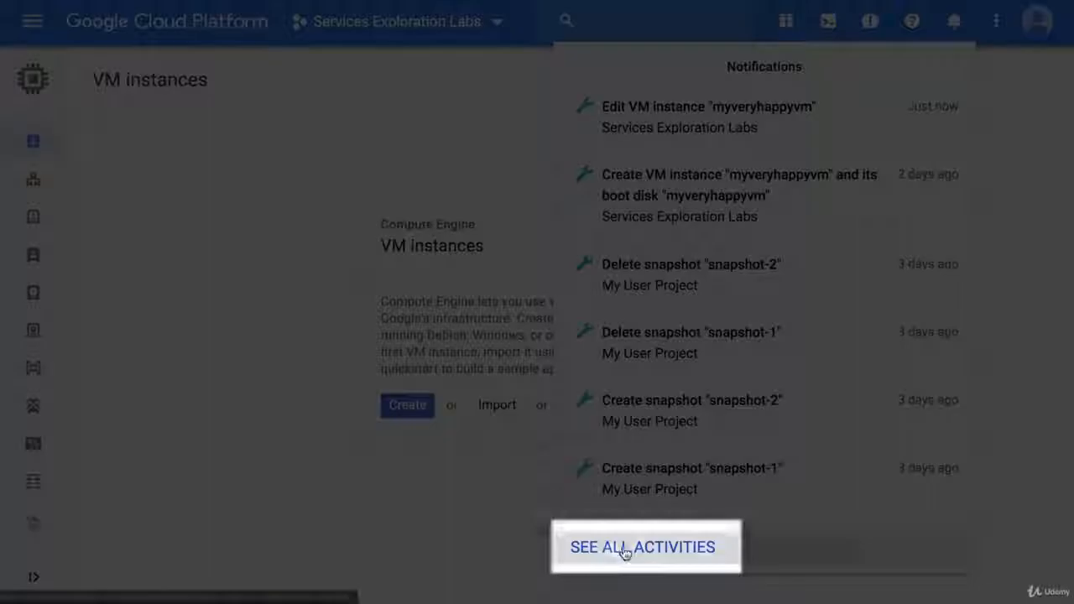
{"action": "left_click", "coordinate": [625, 549]}
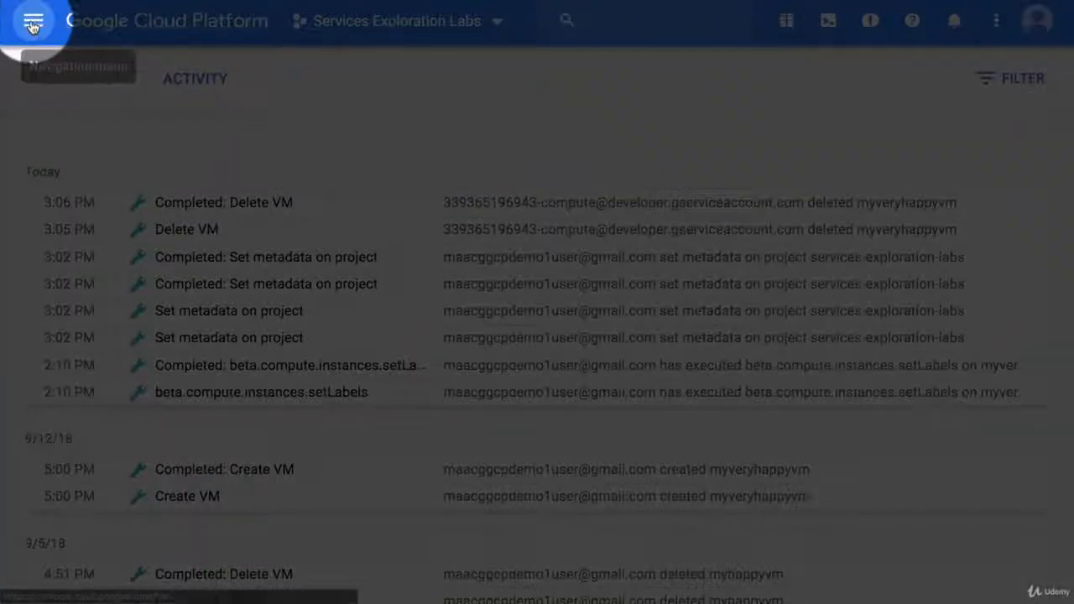
Step: Open the project-wide SSH keys in the Compute Engine metadata
{"action": "left_click", "coordinate": [40, 26]}
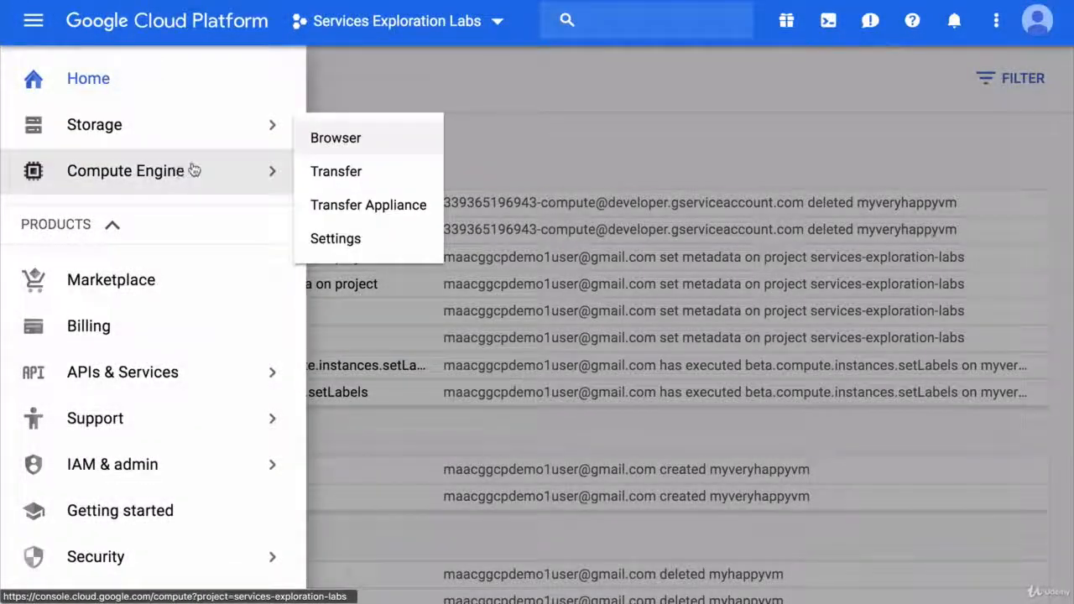
{"action": "mouse_move", "coordinate": [277, 170]}
{"action": "scroll", "coordinate": [418, 298], "scroll_direction": "down", "scroll_amount": 1}
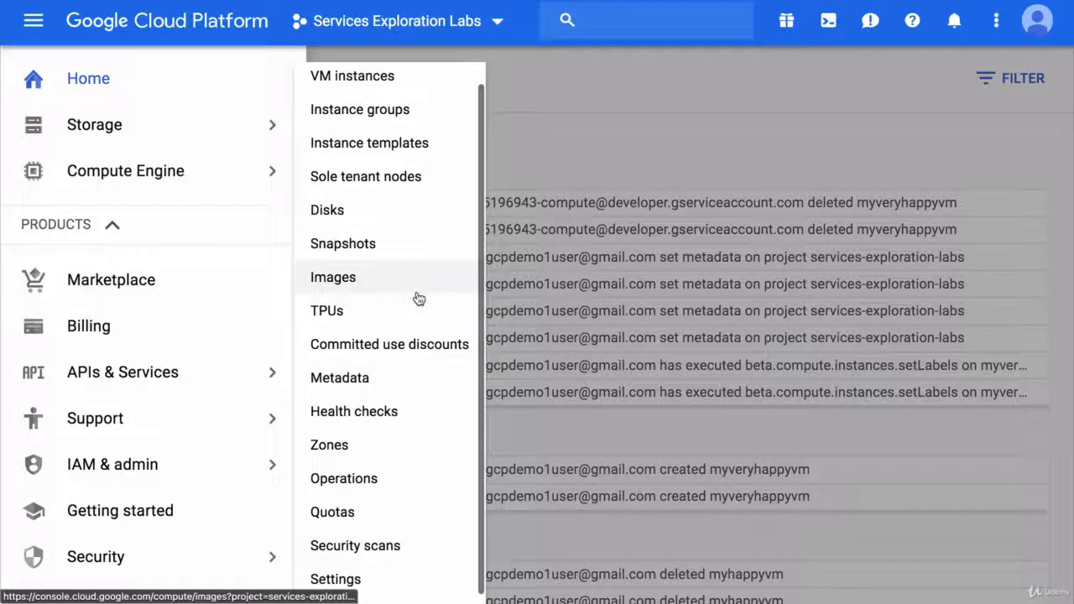
{"action": "left_click", "coordinate": [385, 380]}
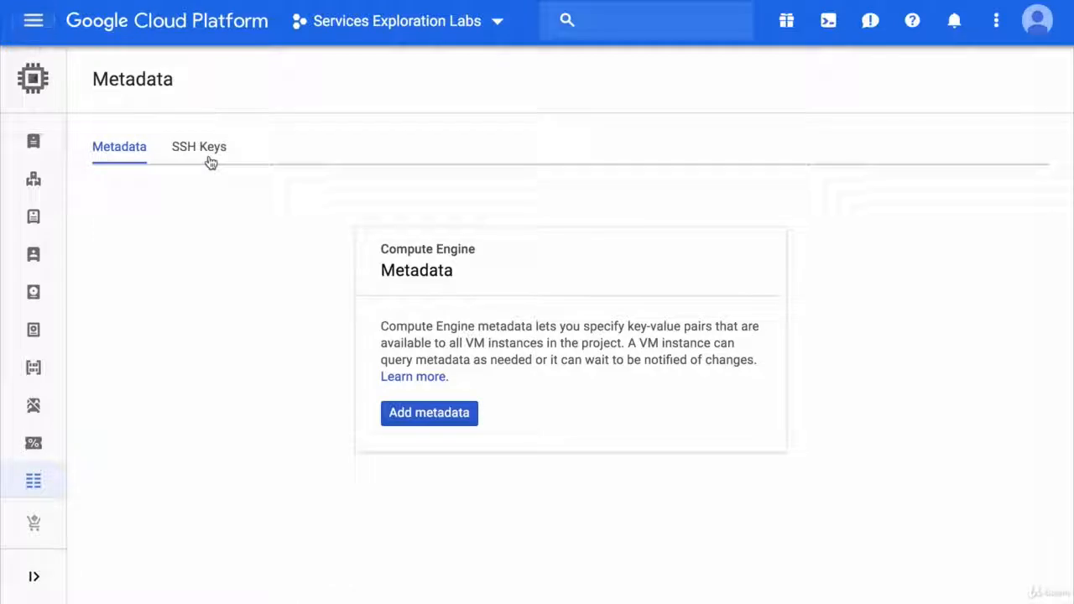
{"action": "left_click", "coordinate": [210, 162]}
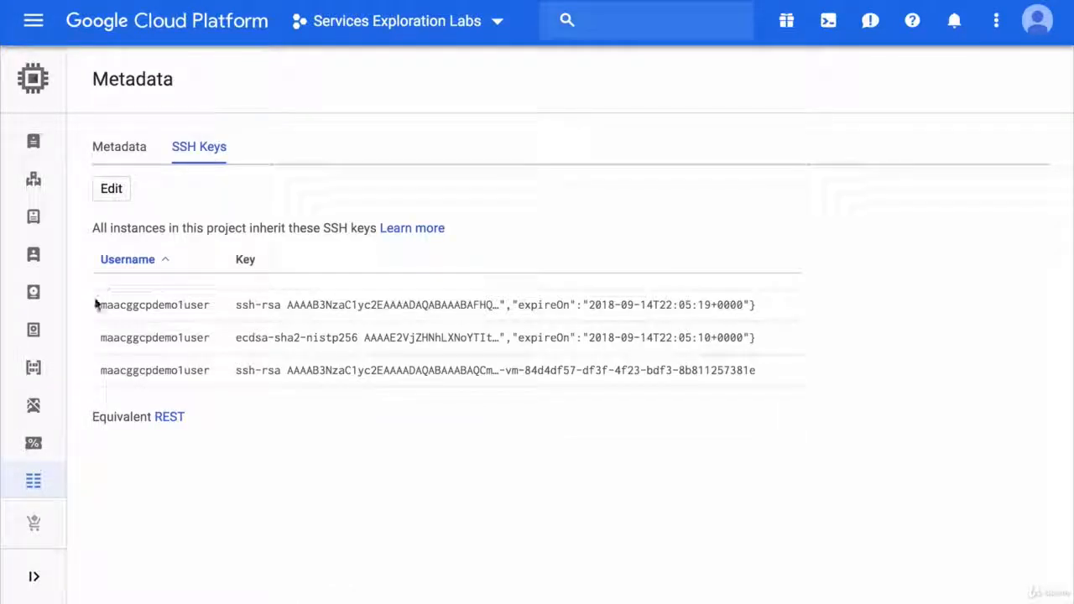
Step: Expand all three project-wide SSH keys and examine the expireOn values of the first two
{"action": "left_click_drag", "start_coordinate": [95, 307], "coordinate": [98, 370]}
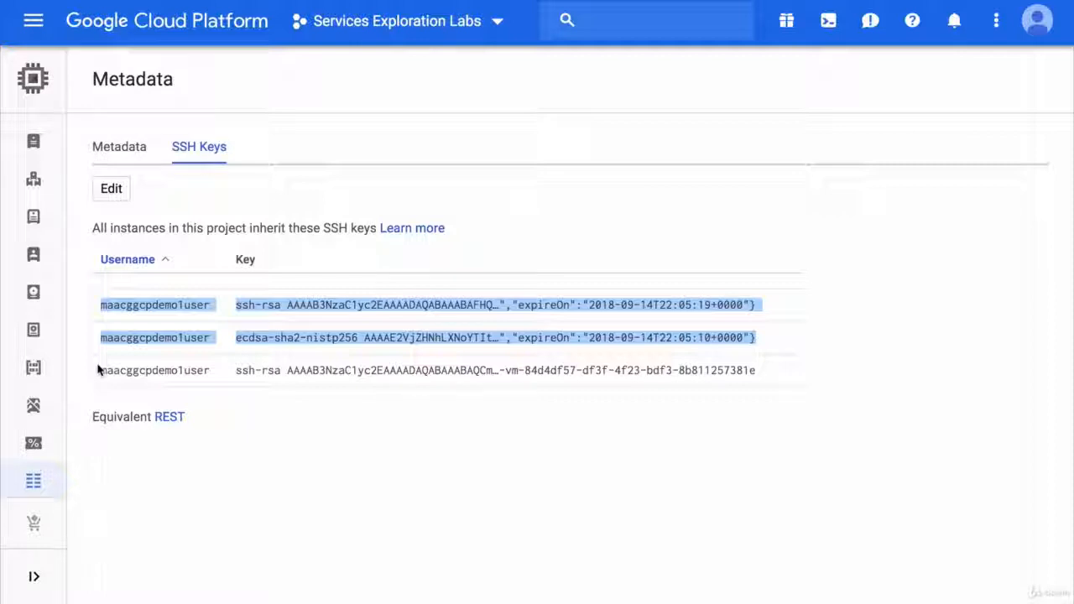
{"action": "left_click", "coordinate": [578, 304]}
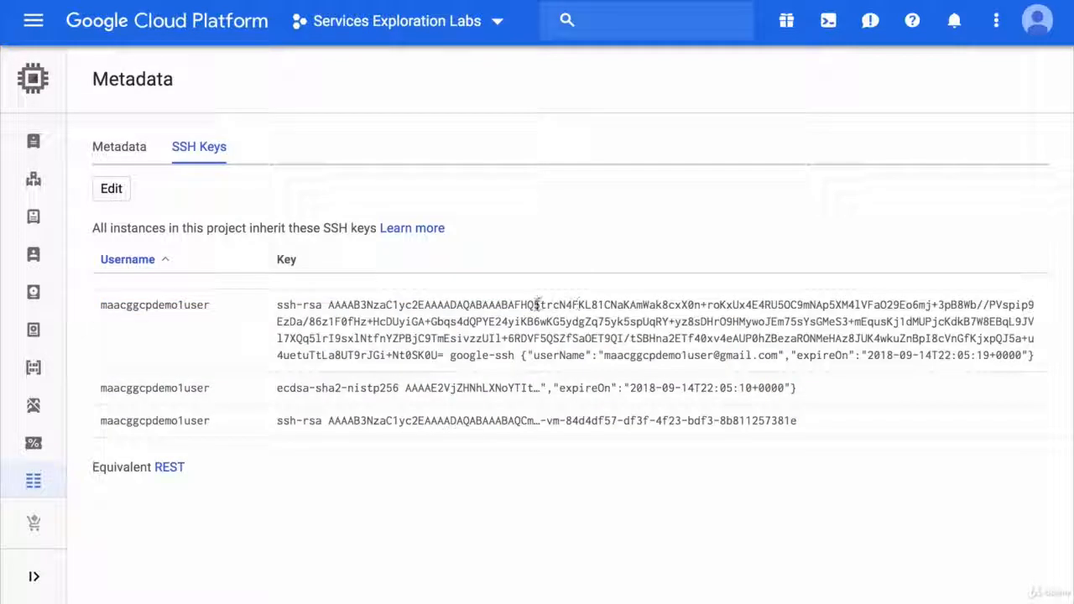
{"action": "left_click", "coordinate": [495, 382]}
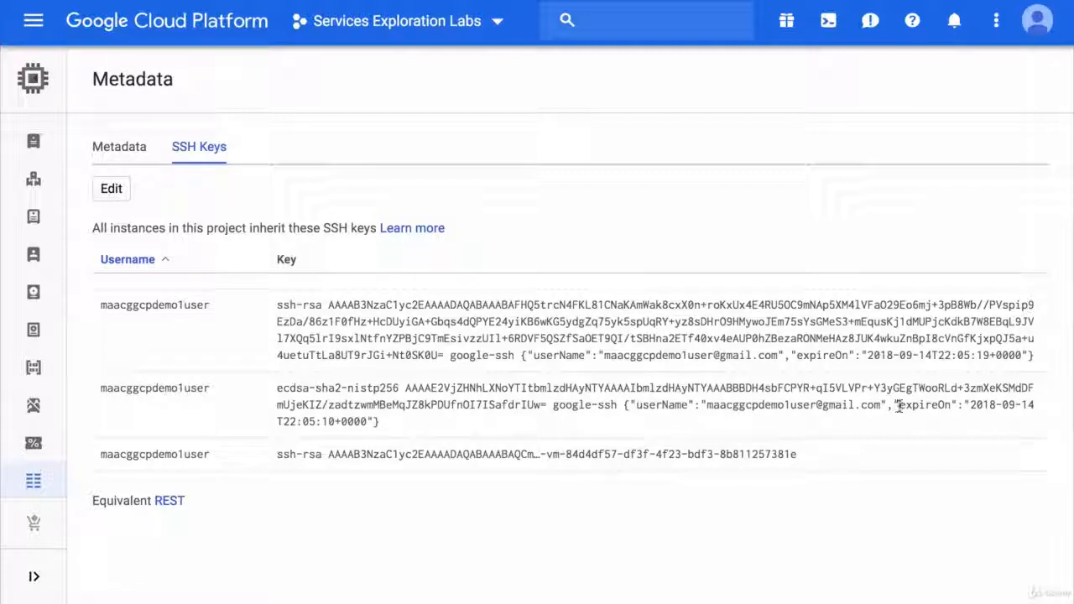
{"action": "left_click_drag", "start_coordinate": [896, 406], "coordinate": [1037, 408]}
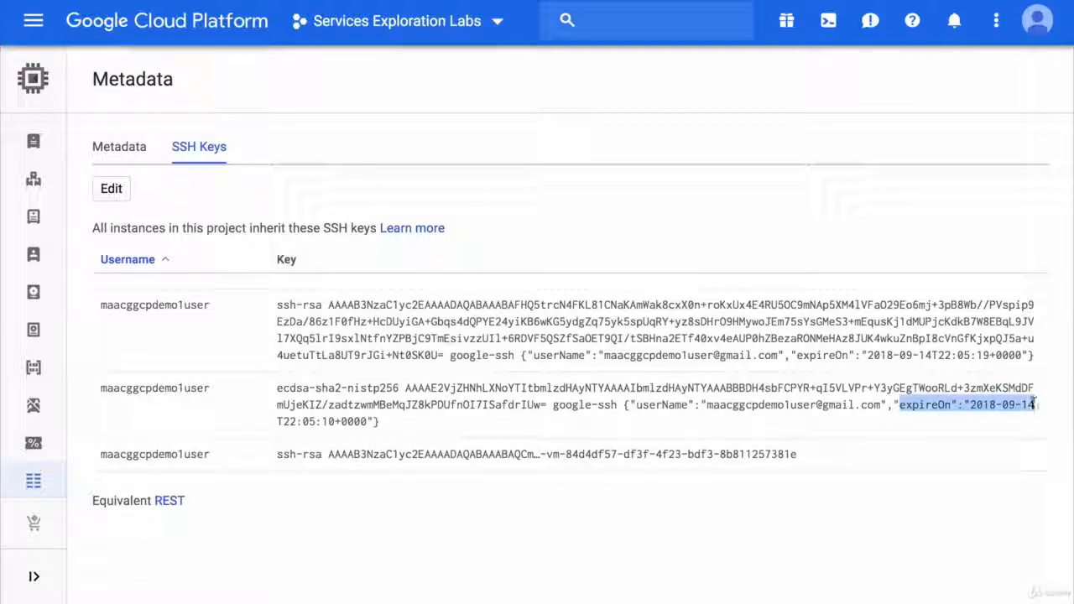
{"action": "left_click", "coordinate": [1032, 407]}
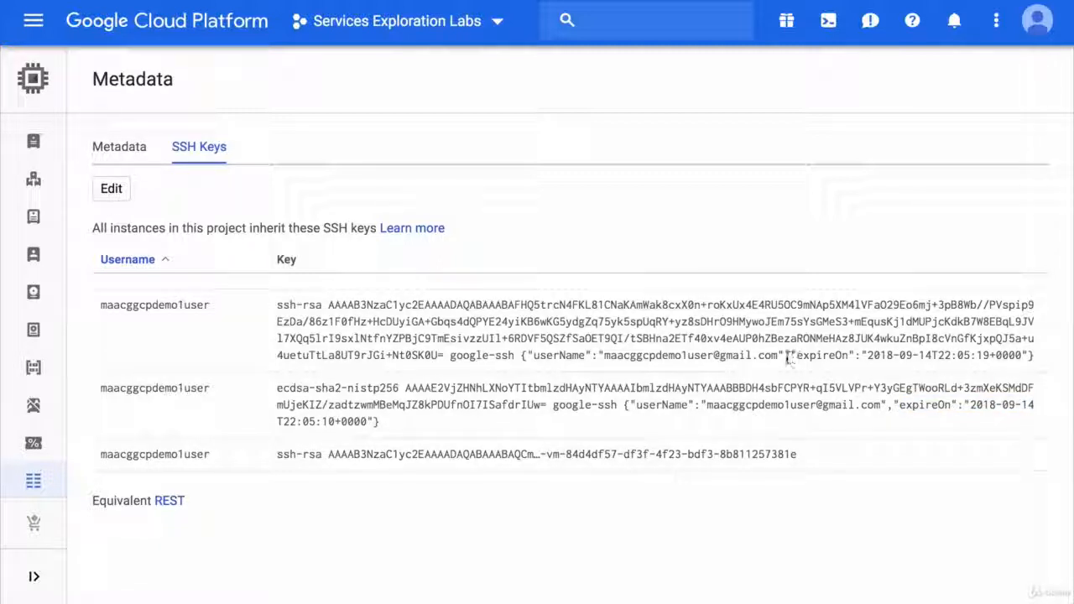
{"action": "left_click_drag", "start_coordinate": [790, 356], "coordinate": [1028, 359]}
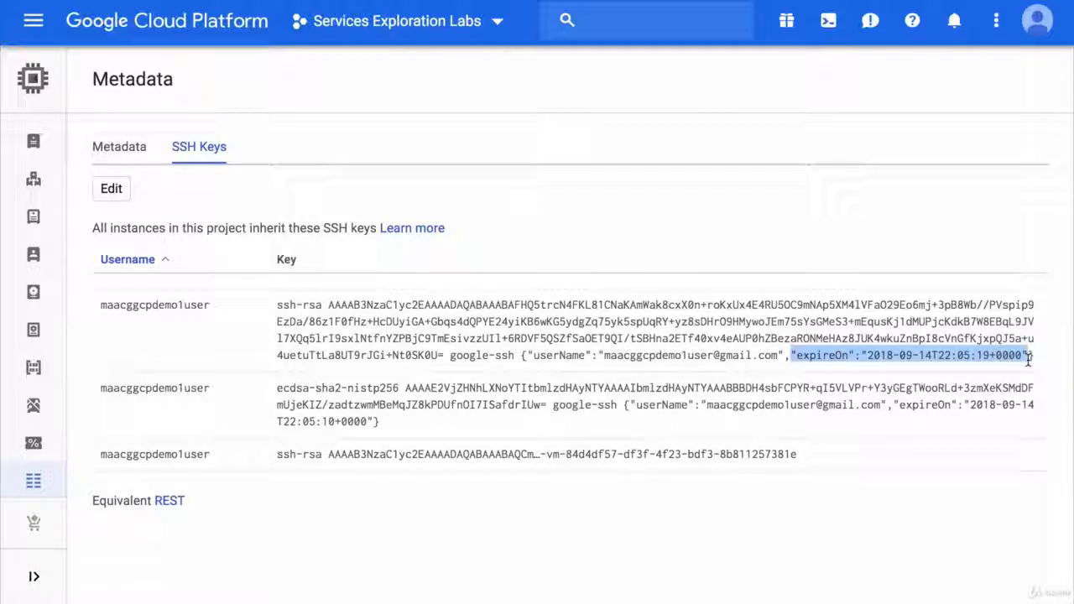
{"action": "left_click", "coordinate": [1045, 363]}
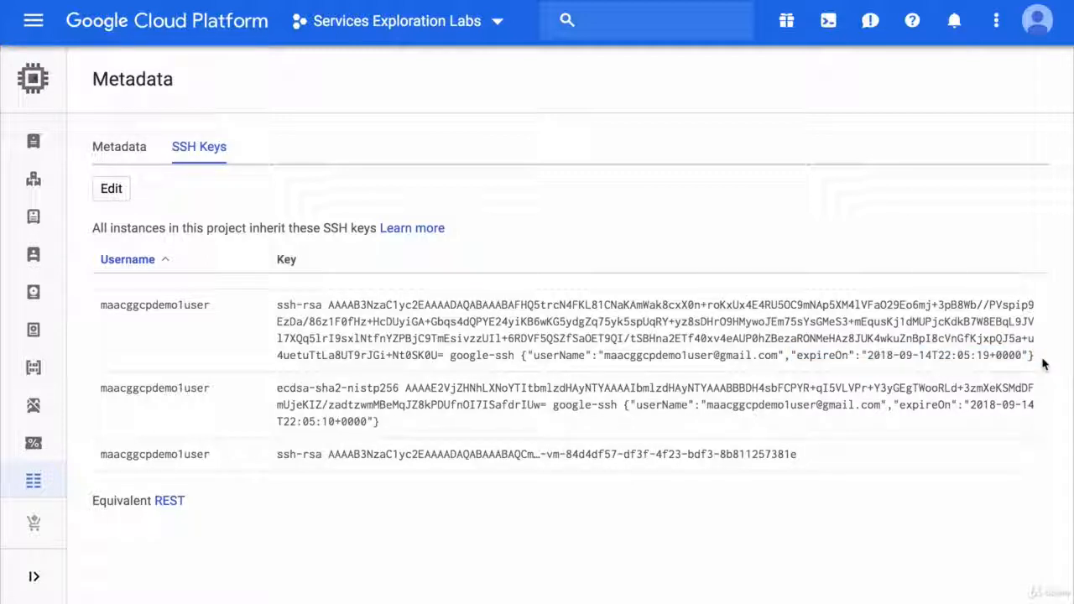
{"action": "left_click", "coordinate": [1044, 465]}
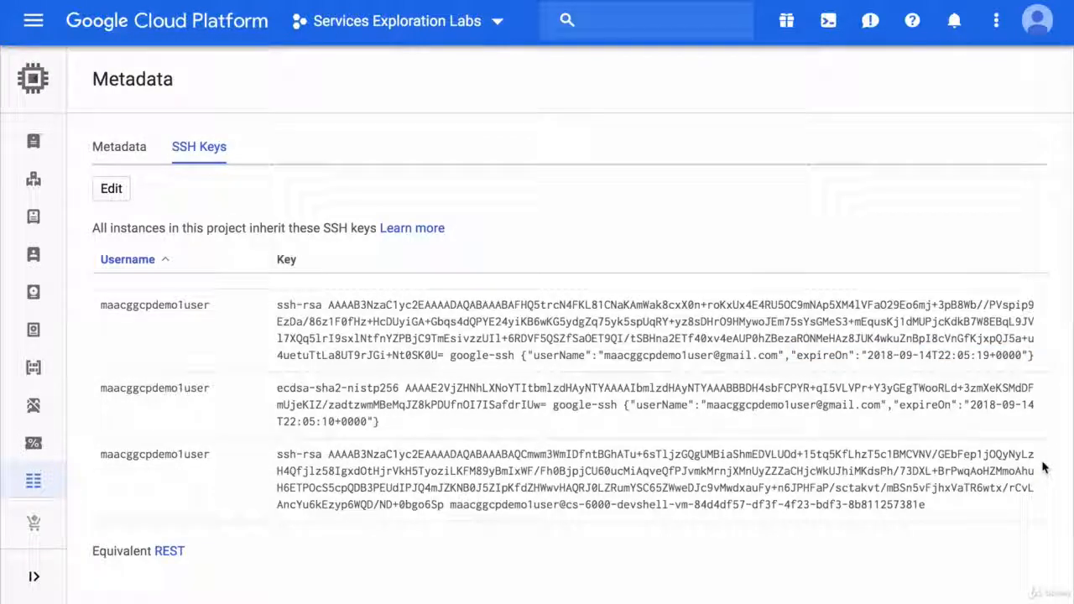